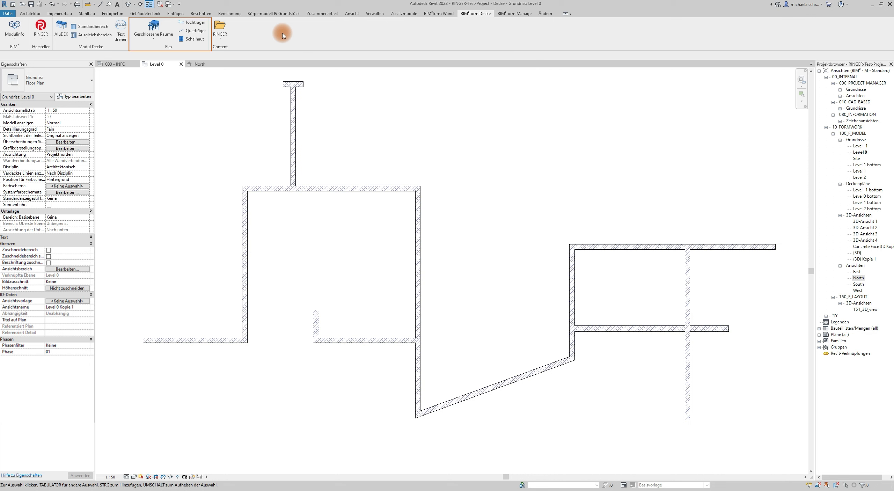
Draw a diagonal reference plane from the large room's upper outer corner to the nearest upper corner of the neighbouring wall block
{"action": "left_click", "coordinate": [31, 14]}
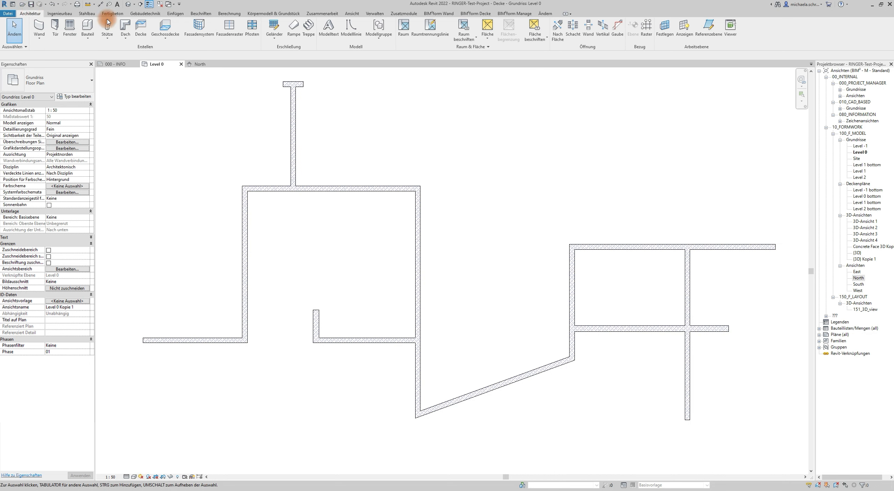
{"action": "left_click", "coordinate": [717, 41]}
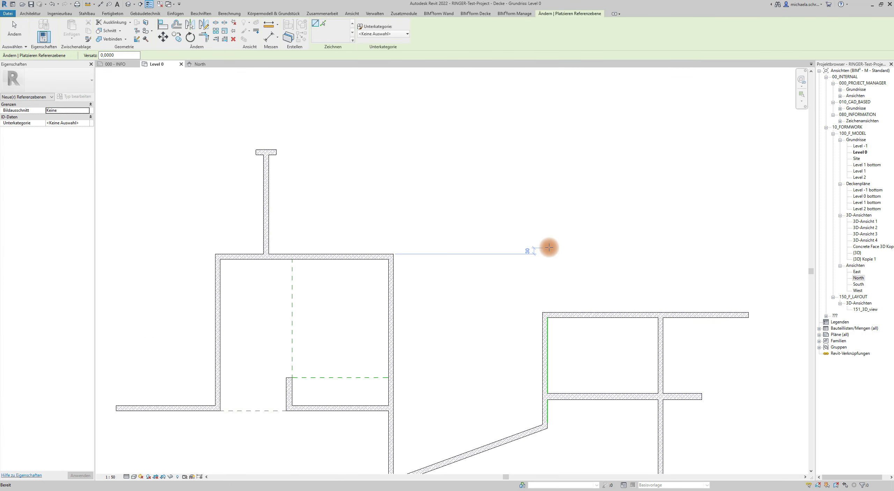
{"action": "scroll", "coordinate": [601, 250], "scroll_direction": "up", "scroll_amount": 3}
{"action": "left_click", "coordinate": [313, 258]}
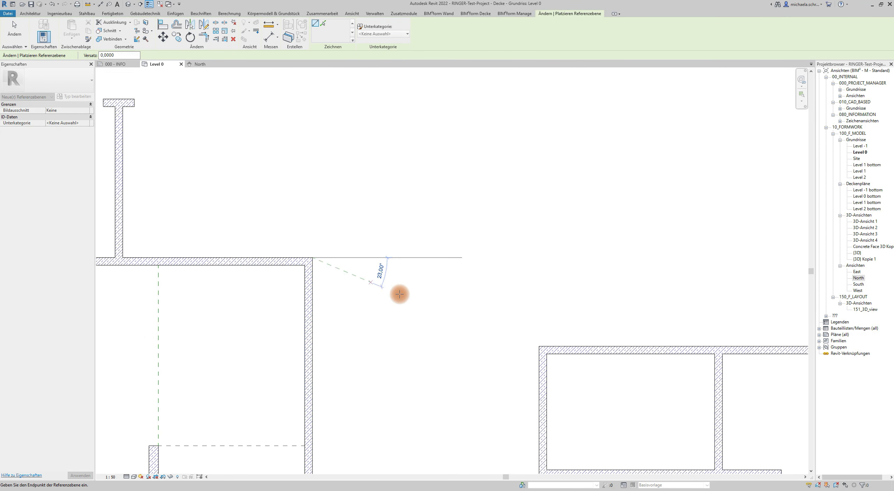
{"action": "left_click", "coordinate": [538, 346]}
{"action": "scroll", "coordinate": [483, 401], "scroll_direction": "down", "scroll_amount": 3}
{"action": "mouse_move", "coordinate": [473, 371]}
{"action": "middle_mouse_down"}
{"action": "mouse_move", "coordinate": [515, 245]}
{"action": "mouse_move", "coordinate": [534, 245]}
{"action": "middle_mouse_up"}
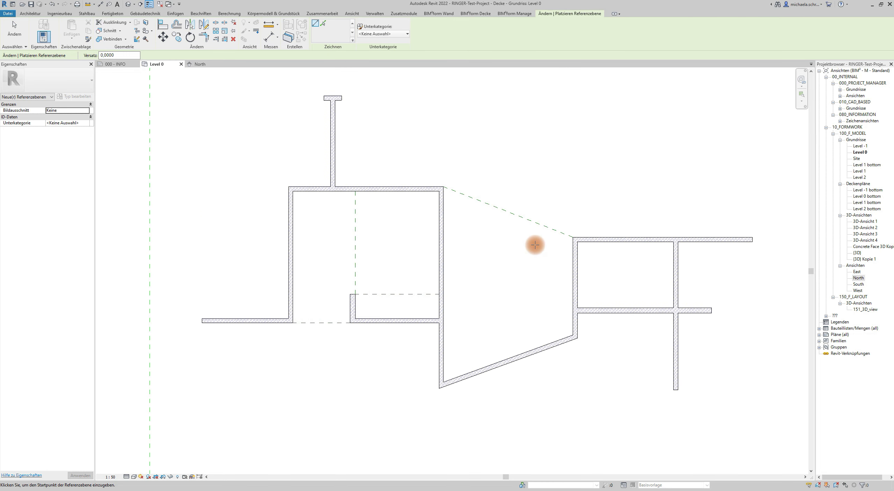
{"action": "key", "text": "Escape"}
{"action": "key", "text": "Escape"}
Place a tagged room in the enclosed rectangular space of the eastern wall block
{"action": "scroll", "coordinate": [558, 217], "scroll_direction": "up", "scroll_amount": 1}
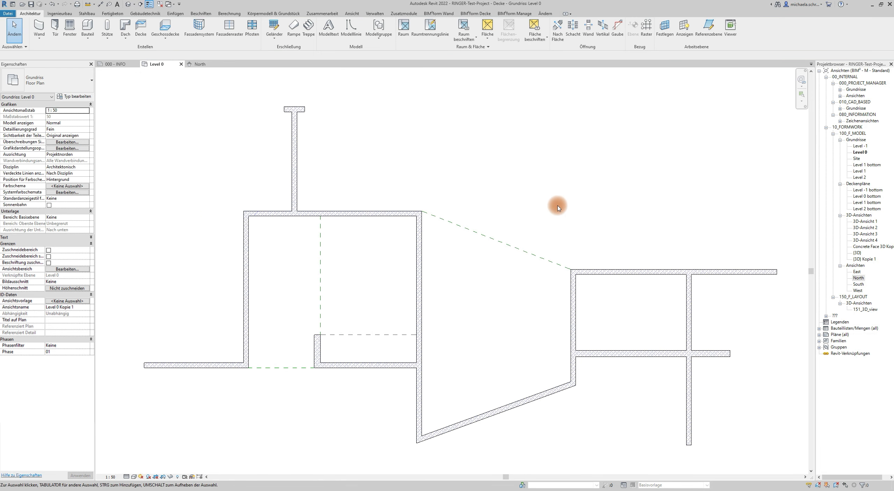
{"action": "scroll", "coordinate": [684, 316], "scroll_direction": "up", "scroll_amount": 4}
{"action": "mouse_move", "coordinate": [682, 313]}
{"action": "middle_mouse_down"}
{"action": "mouse_move", "coordinate": [693, 286]}
{"action": "mouse_move", "coordinate": [603, 261]}
{"action": "middle_mouse_up"}
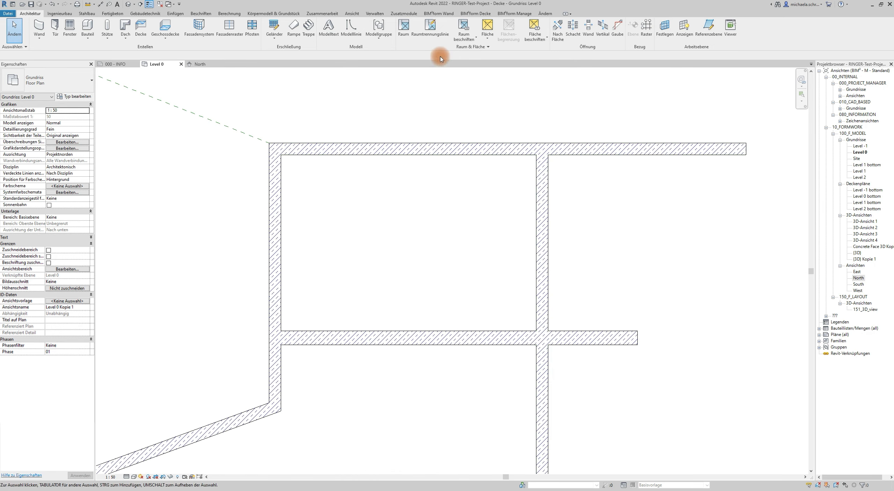
{"action": "left_click", "coordinate": [403, 28]}
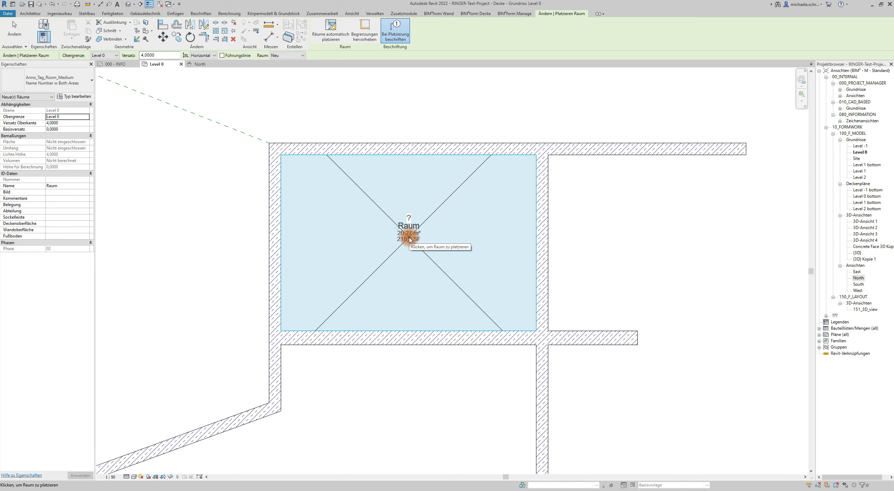
{"action": "left_click", "coordinate": [410, 239]}
{"action": "key", "text": "Escape"}
{"action": "key", "text": "Escape"}
Draw two horizontal reference planes closing the area between the wall blocks, one at its upper corner and one at the slanted wall's inner corner
{"action": "scroll", "coordinate": [409, 234], "scroll_direction": "down", "scroll_amount": 5}
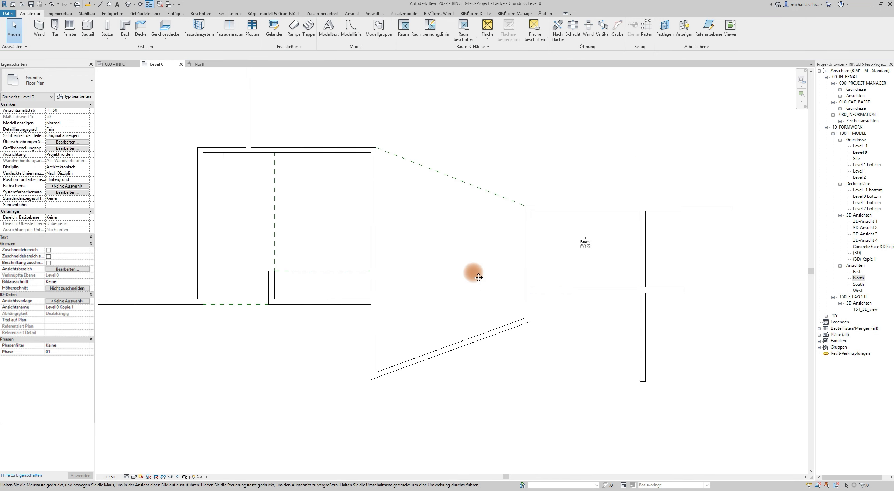
{"action": "key", "text": "r"}
{"action": "key", "text": "p"}
{"action": "scroll", "coordinate": [587, 269], "scroll_direction": "up", "scroll_amount": 2}
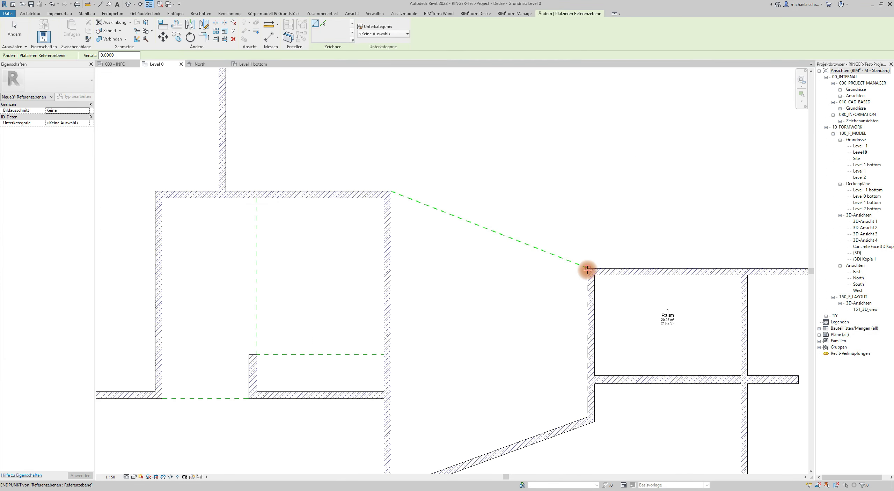
{"action": "left_click", "coordinate": [392, 270]}
{"action": "middle_click_drag", "start_coordinate": [488, 356], "coordinate": [437, 242]}
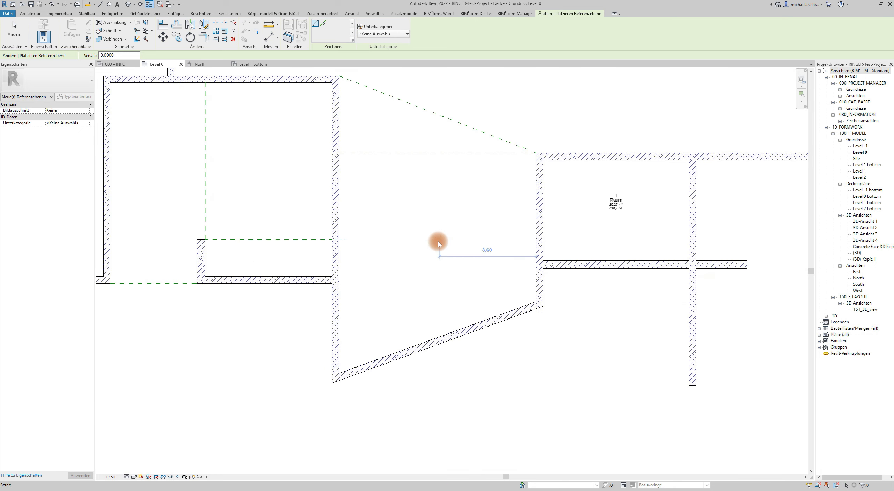
{"action": "left_click", "coordinate": [536, 302]}
{"action": "left_click", "coordinate": [339, 302]}
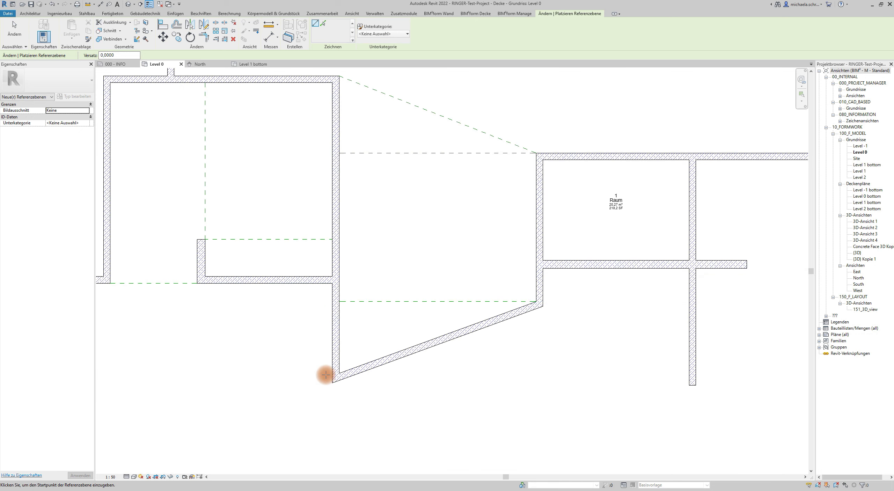
{"action": "scroll", "coordinate": [314, 388], "scroll_direction": "down", "scroll_amount": 2}
{"action": "middle_click_drag", "start_coordinate": [475, 394], "coordinate": [519, 428]}
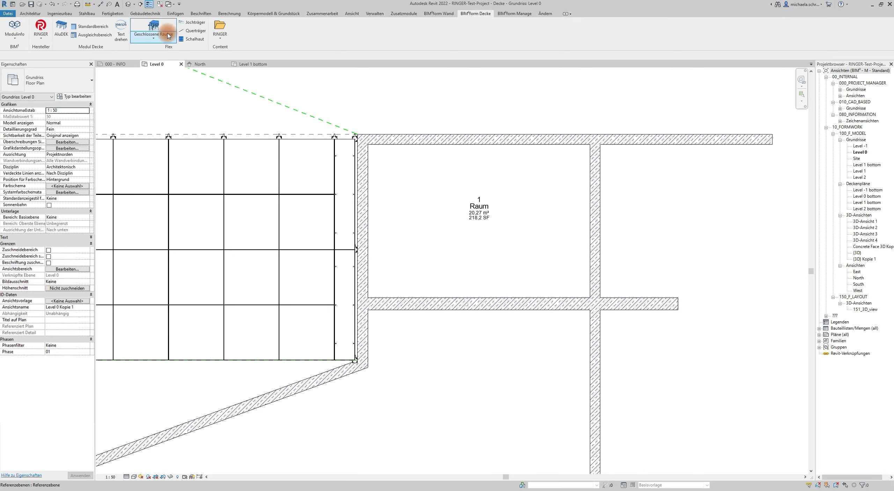
Start flex slab formwork for closed rooms, using Level 0 as the lower level and Level 1 bottom as the upper level
{"action": "left_click", "coordinate": [168, 35]}
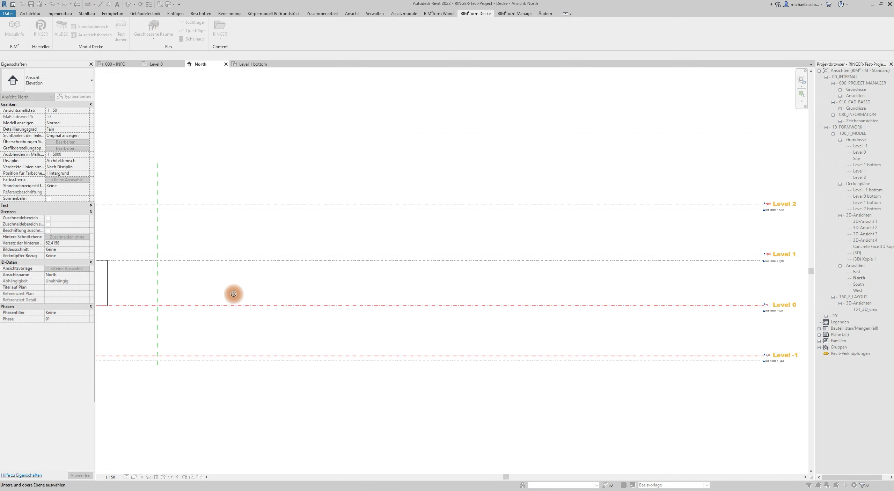
{"action": "left_click", "coordinate": [235, 306]}
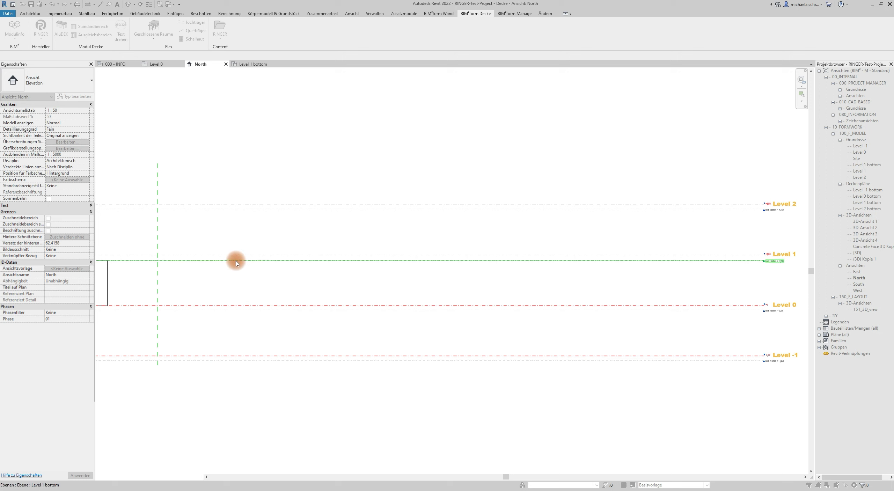
{"action": "left_click", "coordinate": [236, 261]}
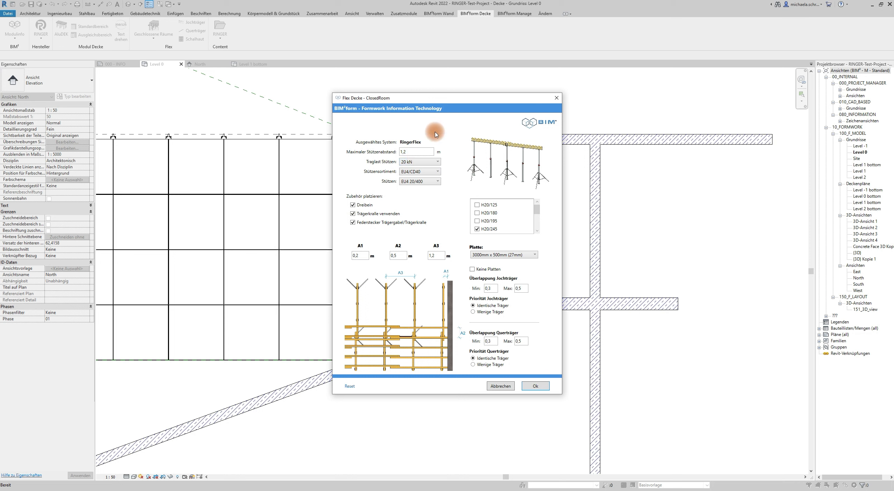
Configure the flex slab with EU4 20/400 props, additional H20/125, H20/180 and H20/195 beams, and the 3000mm x 500mm (27mm) panel
{"action": "left_click", "coordinate": [438, 181]}
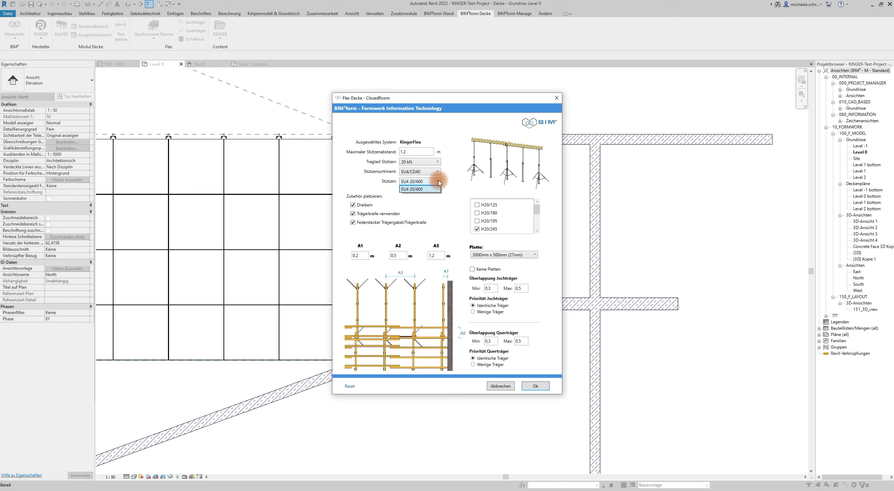
{"action": "left_click", "coordinate": [439, 182]}
{"action": "left_click", "coordinate": [478, 222]}
{"action": "left_click", "coordinate": [477, 214]}
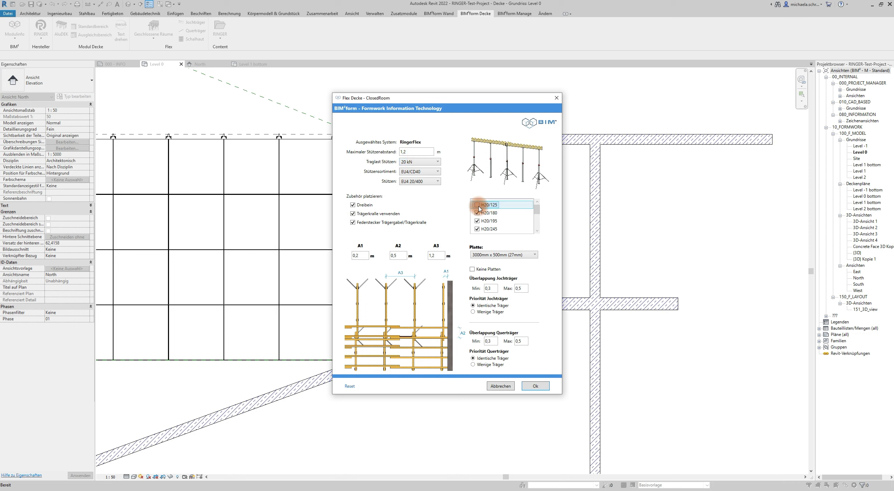
{"action": "left_click", "coordinate": [477, 205]}
{"action": "left_click", "coordinate": [534, 254]}
{"action": "left_click", "coordinate": [533, 295]}
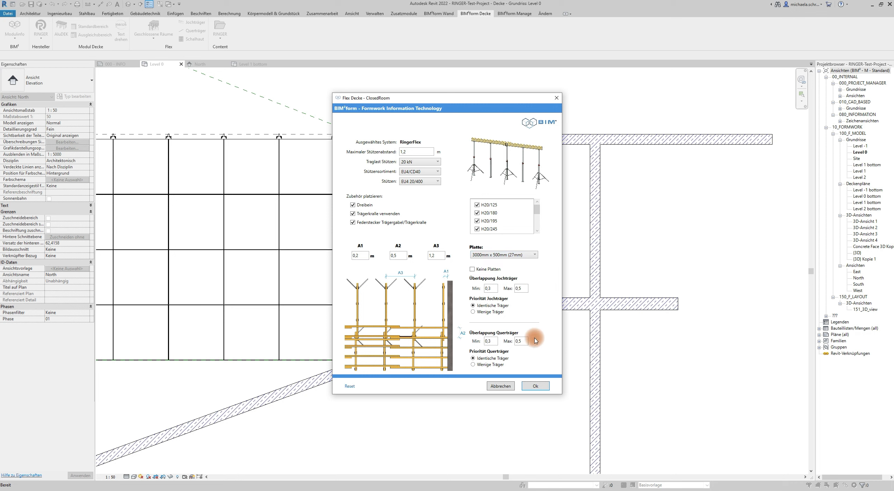
{"action": "left_click", "coordinate": [546, 388]}
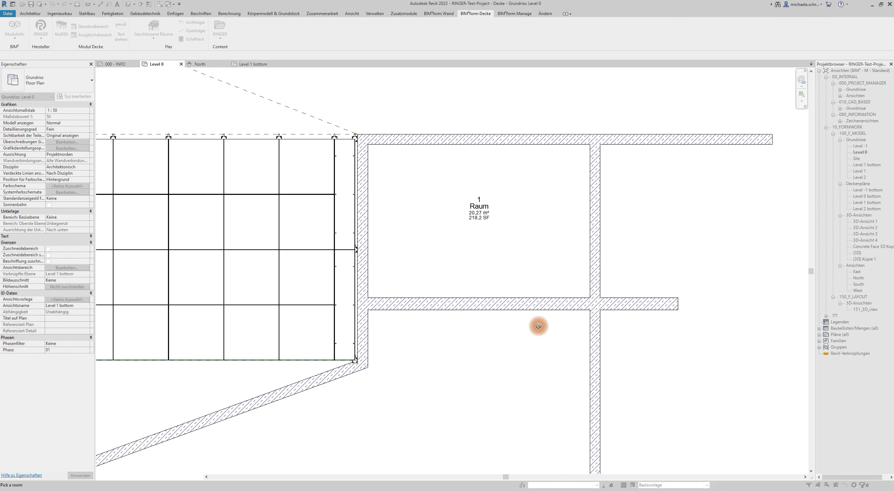
Generate the flex formwork in room 1, orienting the primary beams parallel to the wall shared with the open area
{"action": "left_click", "coordinate": [505, 238]}
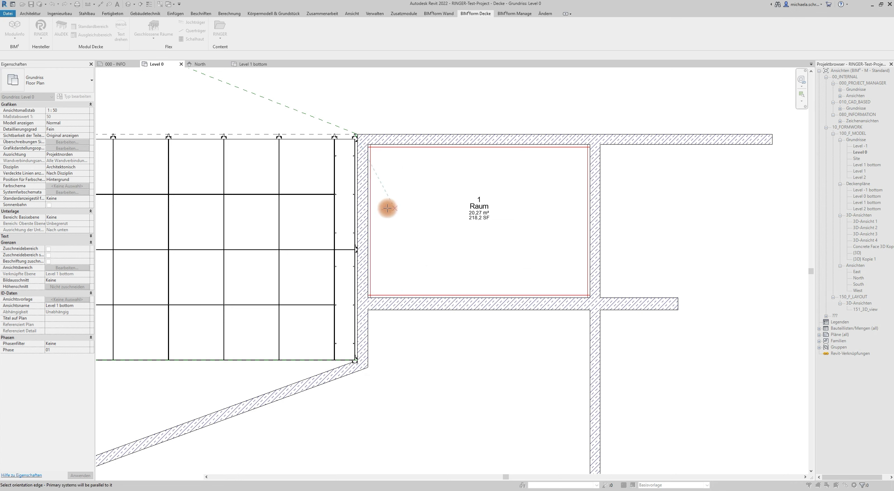
{"action": "left_click", "coordinate": [371, 209]}
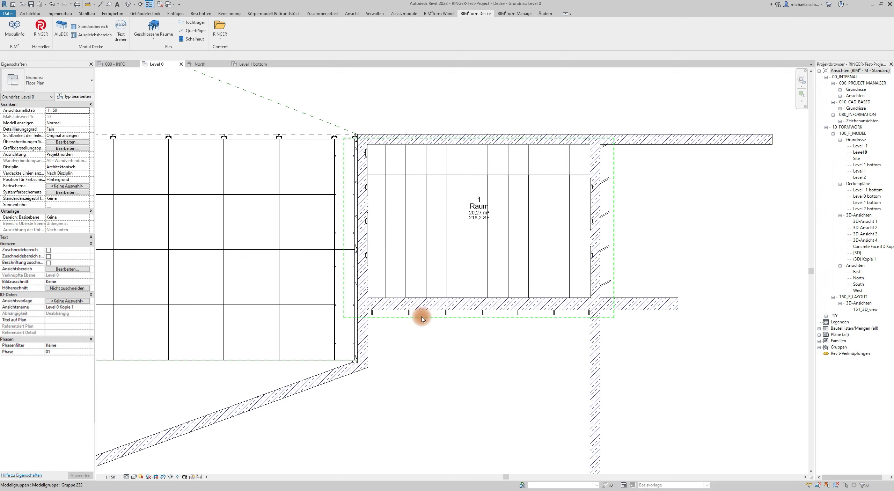
Review the slab formwork plan in a coloured visual style, and return the view to hidden-line display
{"action": "scroll", "coordinate": [435, 366], "scroll_direction": "down", "scroll_amount": 5}
{"action": "middle_click_drag", "start_coordinate": [297, 379], "coordinate": [463, 380]}
{"action": "scroll", "coordinate": [458, 384], "scroll_direction": "up", "scroll_amount": 3}
{"action": "left_click", "coordinate": [134, 477]}
{"action": "left_click", "coordinate": [135, 469]}
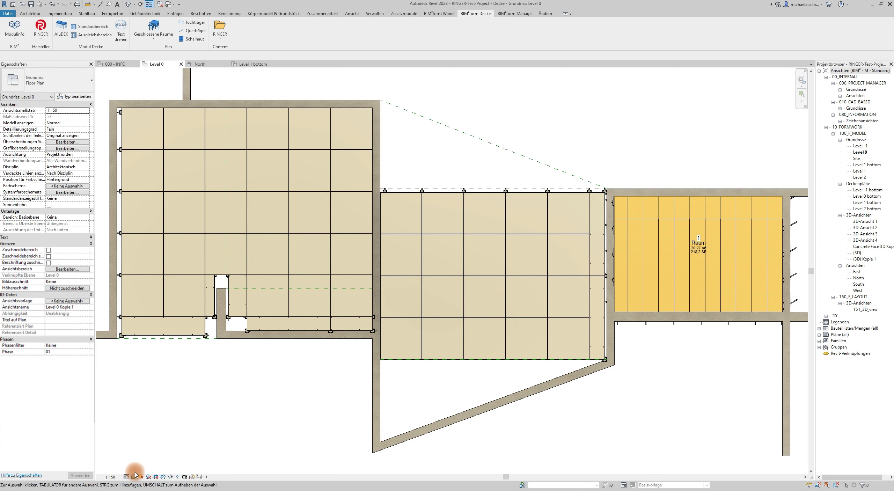
{"action": "left_click", "coordinate": [134, 476]}
{"action": "left_click", "coordinate": [146, 448]}
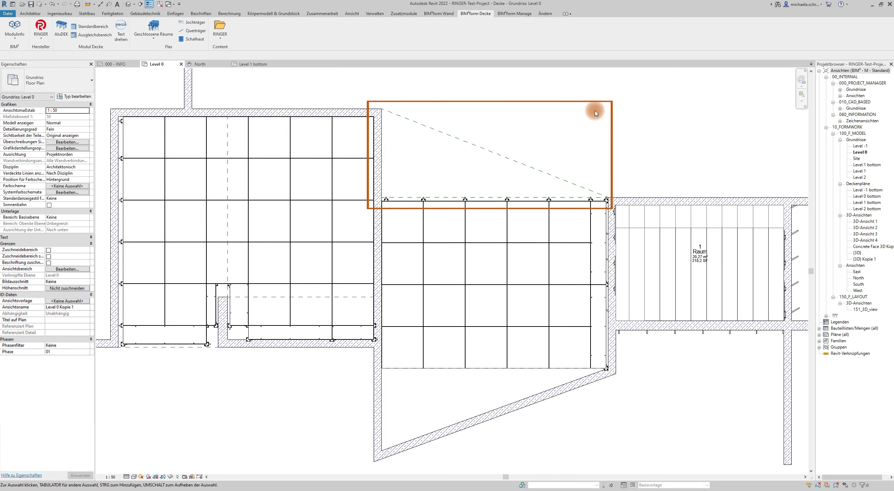
In the North elevation, copy the Level 1 bottom level about 0.22 m downward
{"action": "left_click", "coordinate": [200, 64]}
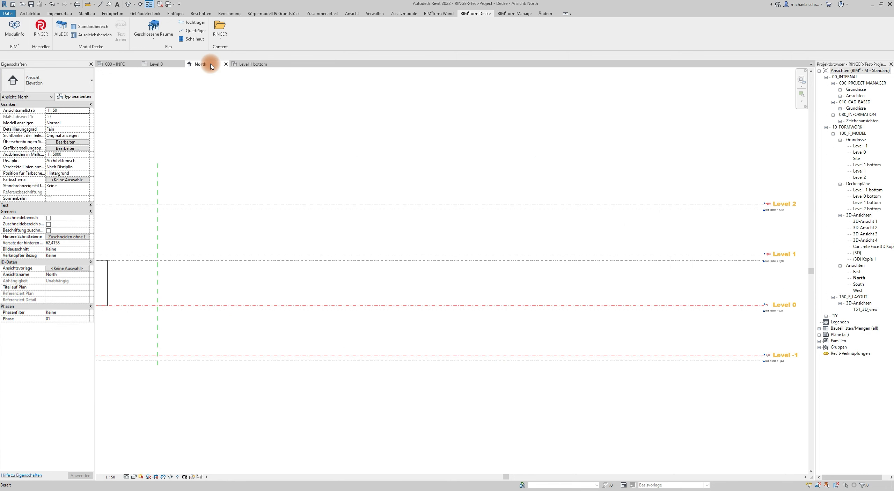
{"action": "scroll", "coordinate": [799, 264], "scroll_direction": "up", "scroll_amount": 5}
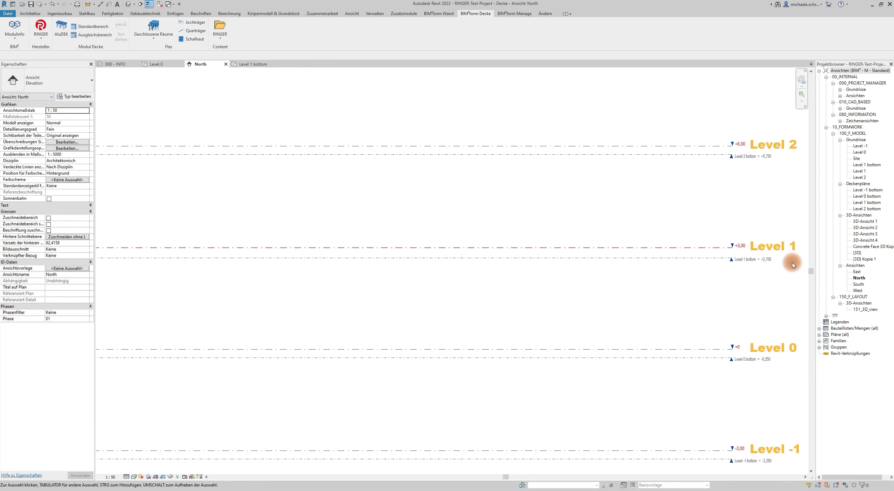
{"action": "scroll", "coordinate": [792, 264], "scroll_direction": "up", "scroll_amount": 2}
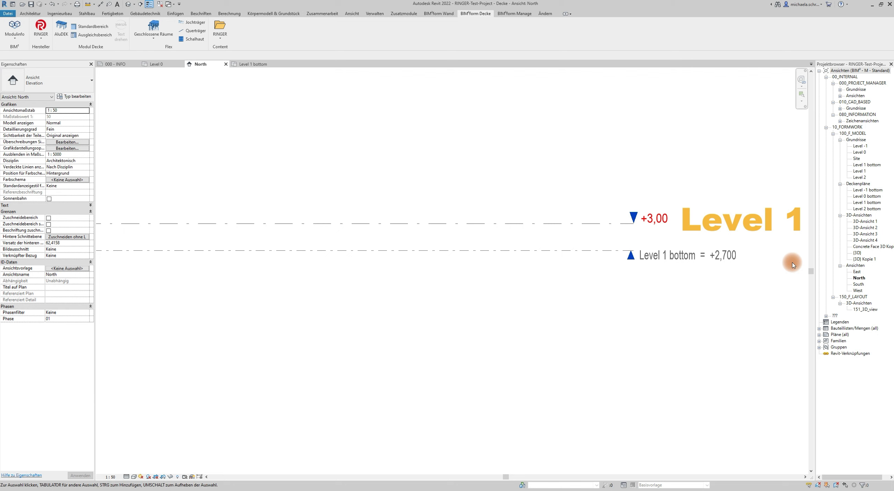
{"action": "scroll", "coordinate": [792, 264], "scroll_direction": "up", "scroll_amount": 1}
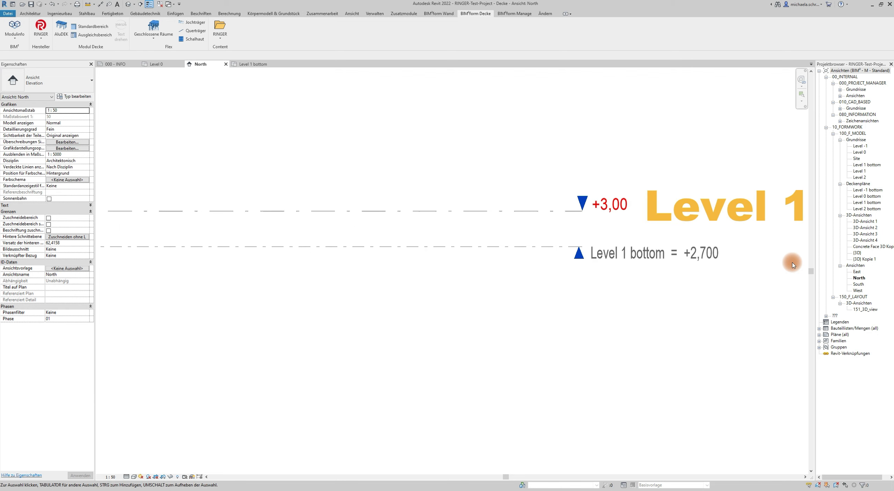
{"action": "left_click", "coordinate": [497, 255]}
{"action": "left_click", "coordinate": [176, 39]}
{"action": "left_click", "coordinate": [405, 247]}
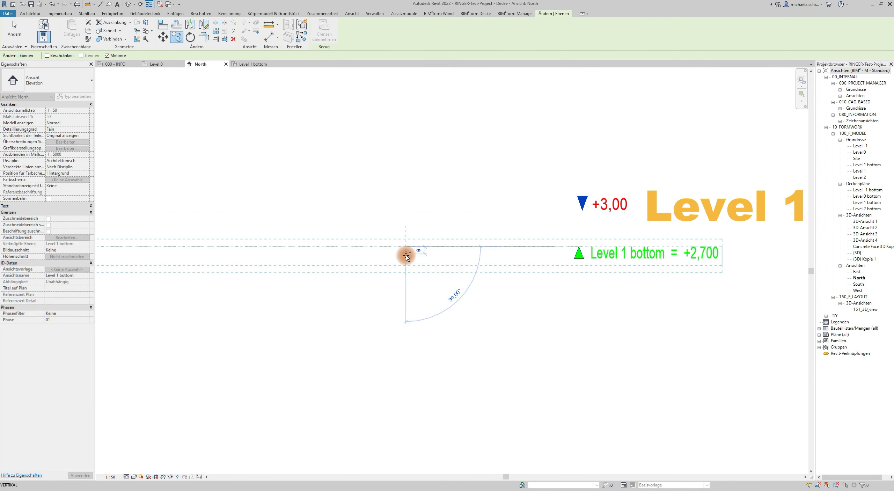
{"action": "left_click", "coordinate": [405, 273]}
{"action": "key", "text": "Escape"}
Rename the copied level Oberkante Querträger and set its elevation to 2,673
{"action": "left_click", "coordinate": [593, 279]}
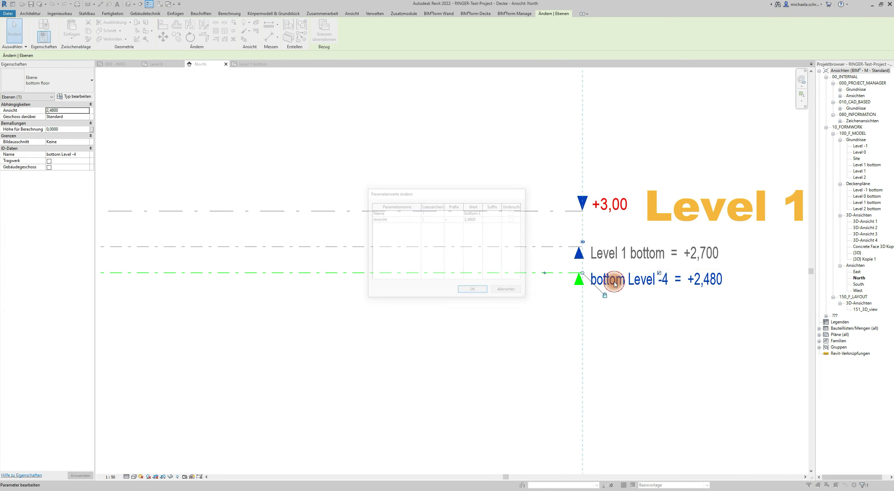
{"action": "left_click", "coordinate": [497, 214]}
{"action": "left_click_drag", "start_coordinate": [498, 215], "coordinate": [460, 210]}
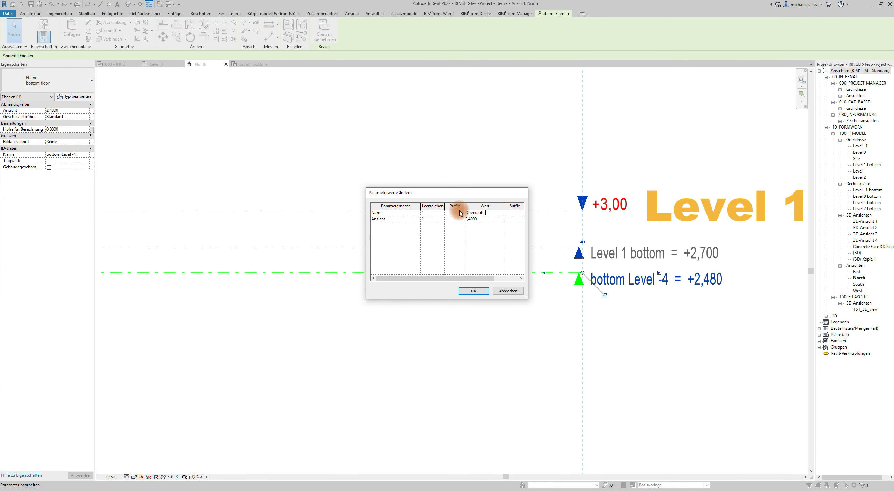
{"action": "left_click", "coordinate": [483, 219]}
{"action": "type", "text": "2,673"}
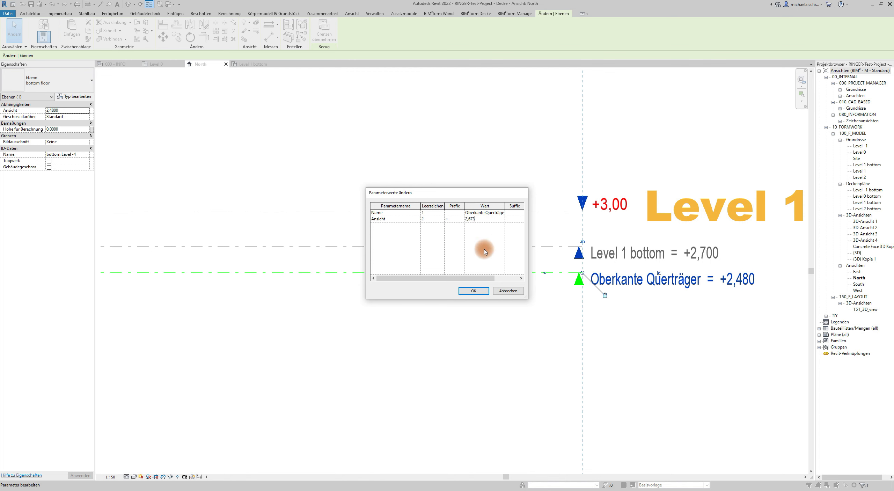
{"action": "left_click", "coordinate": [484, 291]}
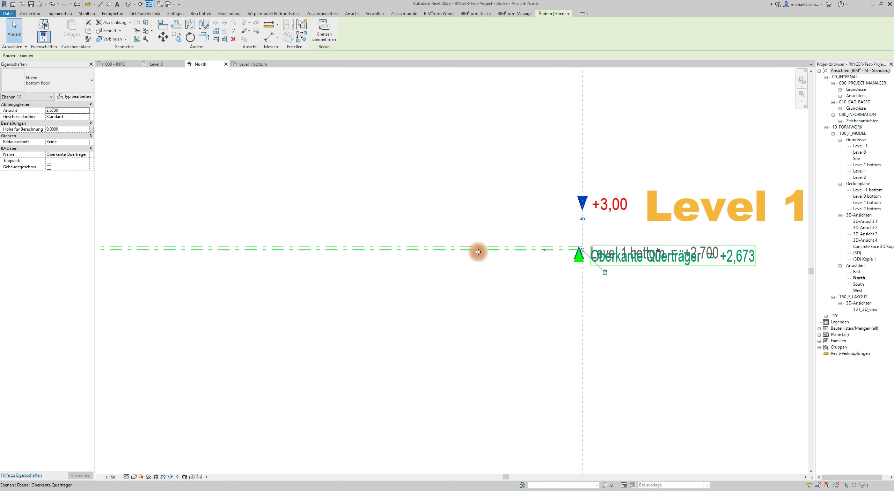
Copy the Oberkante Querträger level about 0.20 m downward
{"action": "left_click", "coordinate": [176, 37]}
{"action": "left_click", "coordinate": [406, 261]}
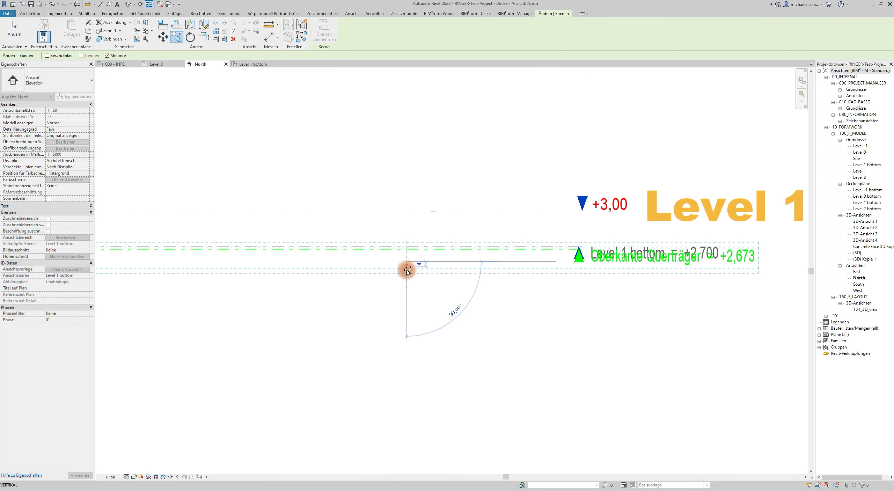
{"action": "left_click", "coordinate": [406, 287]}
Rename the newly copied level Oberkante Jochträger
{"action": "left_click", "coordinate": [625, 280]}
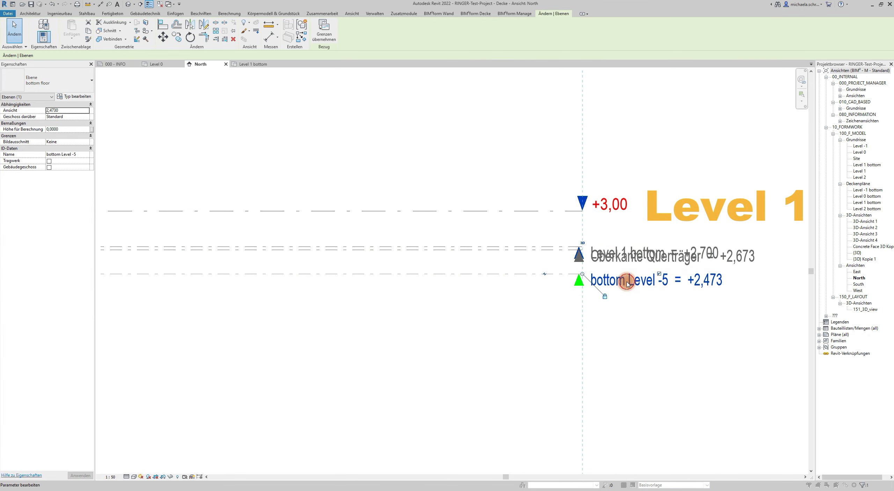
{"action": "left_click_drag", "start_coordinate": [488, 206], "coordinate": [503, 206]}
{"action": "left_click", "coordinate": [495, 213]}
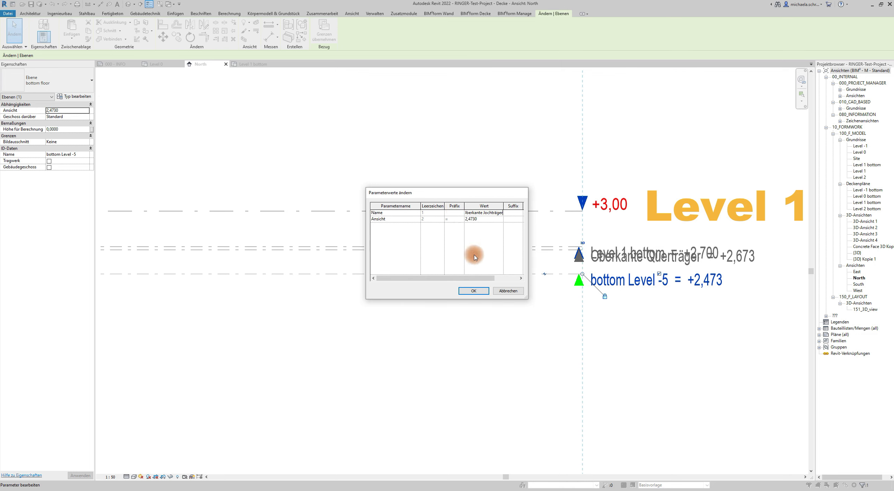
{"action": "left_click", "coordinate": [473, 291]}
{"action": "scroll", "coordinate": [429, 311], "scroll_direction": "down", "scroll_amount": 2}
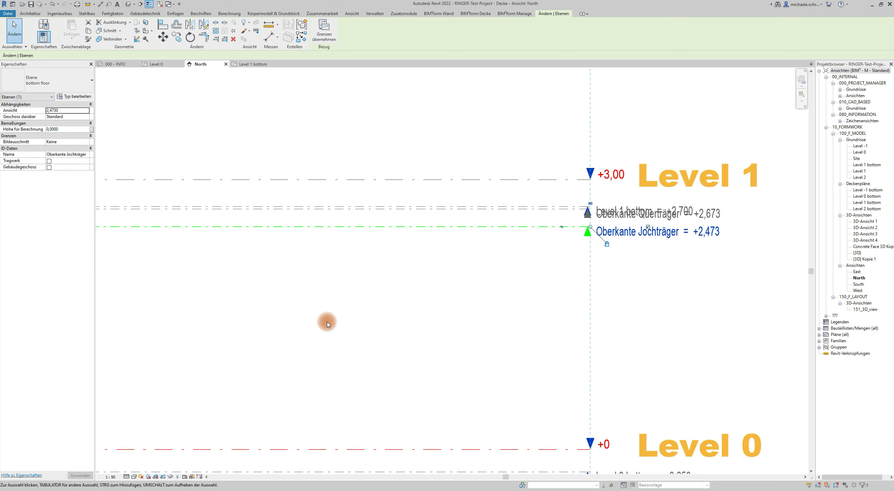
Start a Jochträger layout from the Level 0 floor plan, picking Level 0 and Oberkante Jochträger as its reference levels
{"action": "left_click", "coordinate": [153, 65]}
{"action": "left_click", "coordinate": [490, 14]}
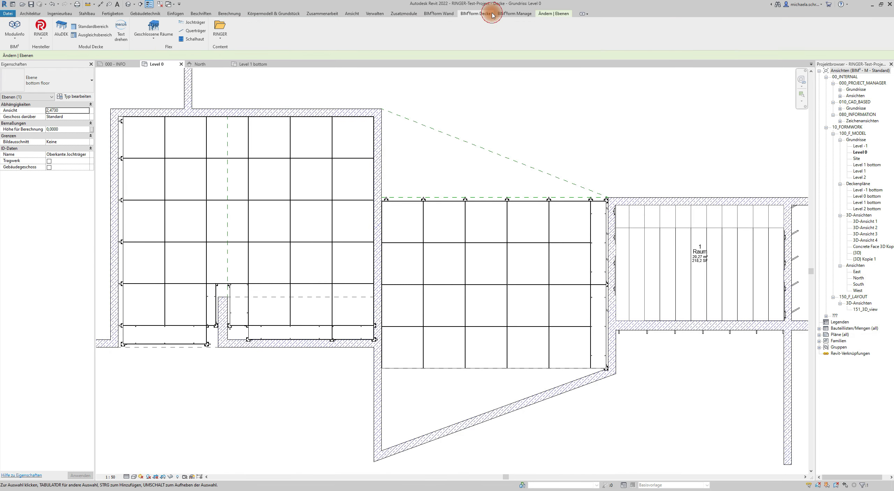
{"action": "left_click", "coordinate": [500, 87]}
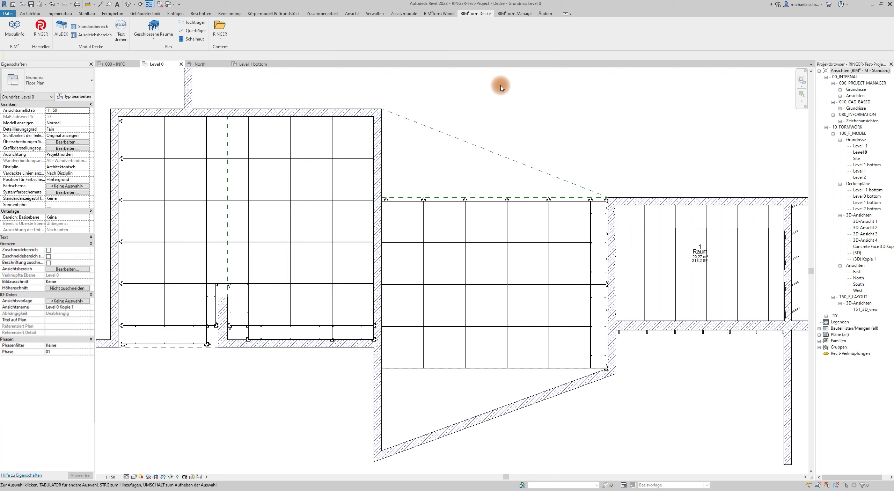
{"action": "scroll", "coordinate": [499, 124], "scroll_direction": "up", "scroll_amount": 3}
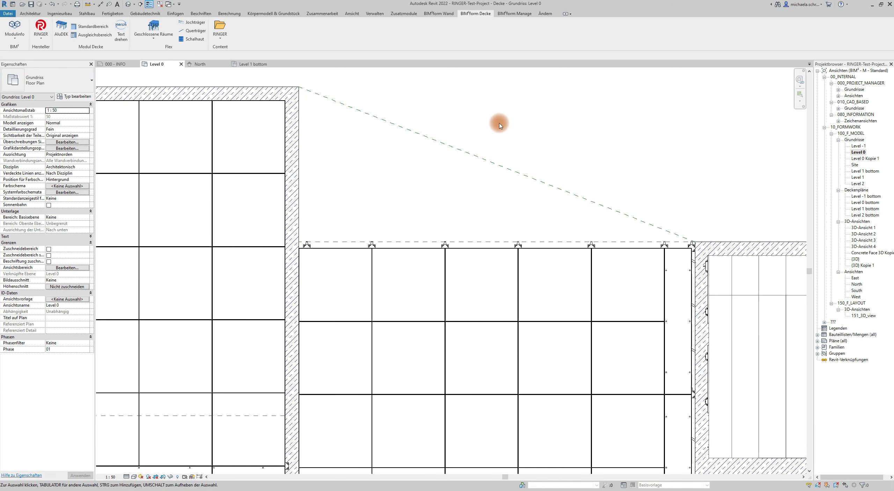
{"action": "left_click", "coordinate": [194, 23]}
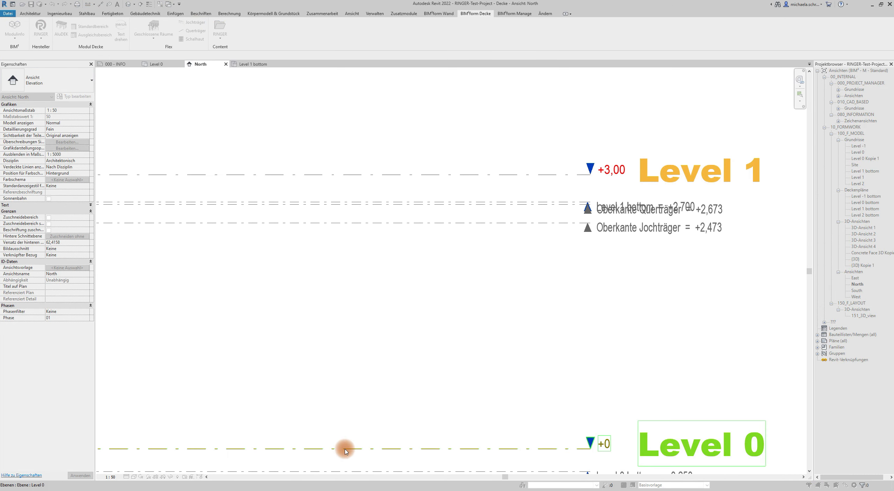
{"action": "left_click", "coordinate": [344, 223]}
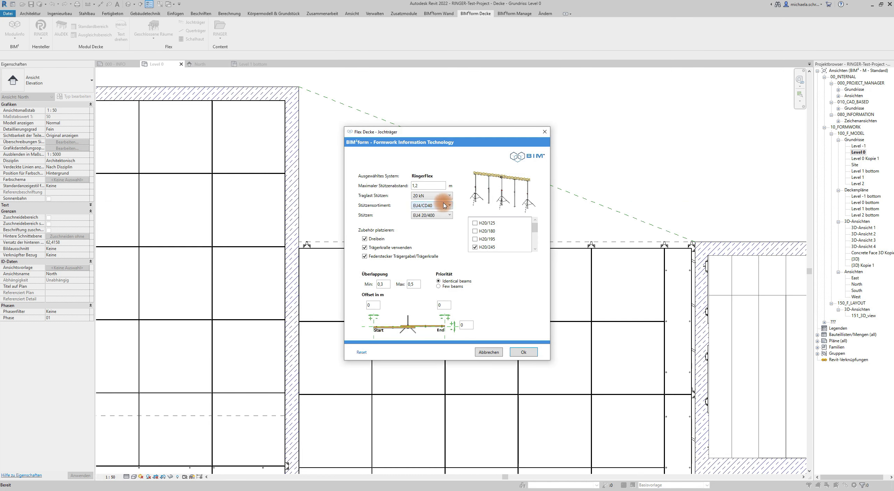
Include H20/125, H20/180 and H20/195 beams, prioritise few beams, and set offsets of -0,05 at the start, -0,25 at the end and -0,05 sideways
{"action": "left_click", "coordinate": [450, 198]}
{"action": "left_click", "coordinate": [450, 206]}
{"action": "left_click", "coordinate": [450, 208]}
{"action": "left_click", "coordinate": [450, 217]}
{"action": "left_click", "coordinate": [474, 231]}
{"action": "left_click", "coordinate": [475, 223]}
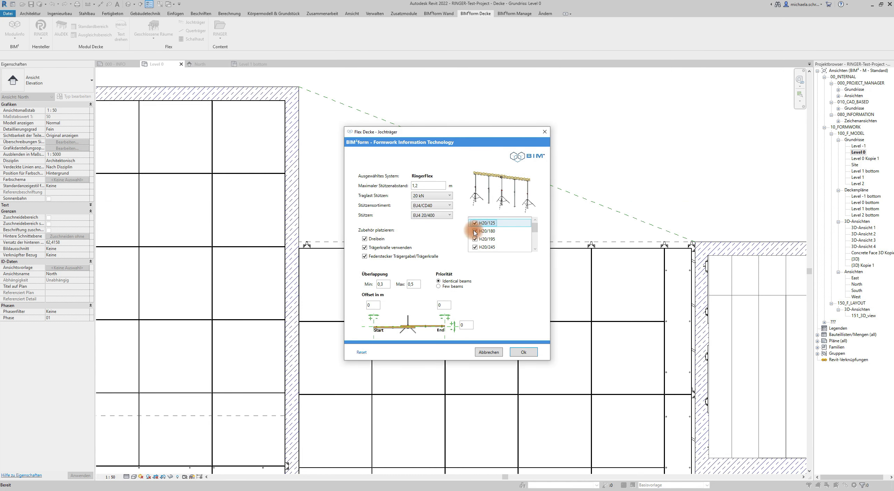
{"action": "left_click", "coordinate": [445, 279]}
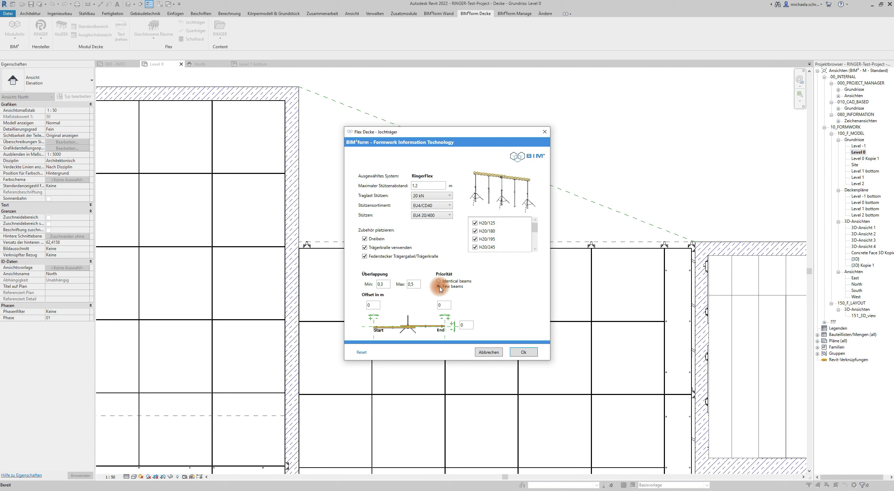
{"action": "left_click", "coordinate": [373, 307]}
{"action": "type", "text": "-0,25"}
{"action": "left_click", "coordinate": [467, 325]}
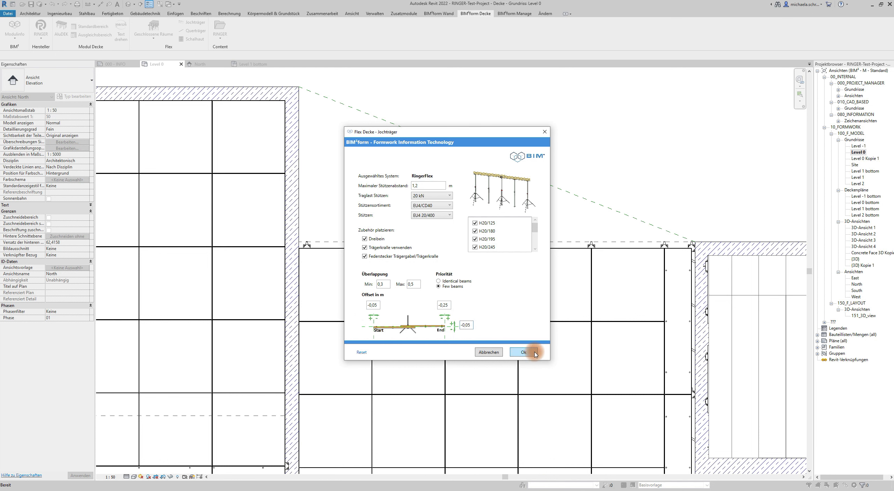
{"action": "left_click", "coordinate": [523, 352]}
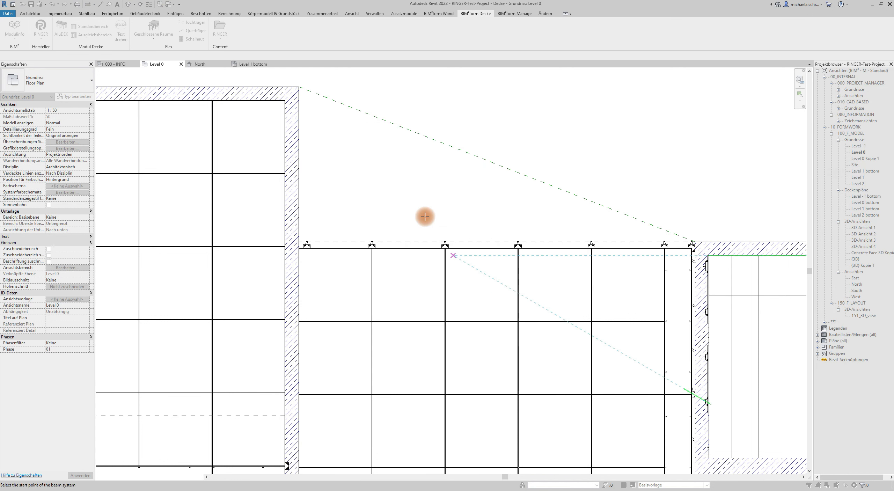
Place the Jochträger line along the slanted reference plane, from one wall corner to the other
{"action": "scroll", "coordinate": [301, 88], "scroll_direction": "up", "scroll_amount": 5}
{"action": "scroll", "coordinate": [302, 86], "scroll_direction": "up", "scroll_amount": 2}
{"action": "left_click", "coordinate": [287, 83]}
{"action": "scroll", "coordinate": [513, 297], "scroll_direction": "down", "scroll_amount": 7}
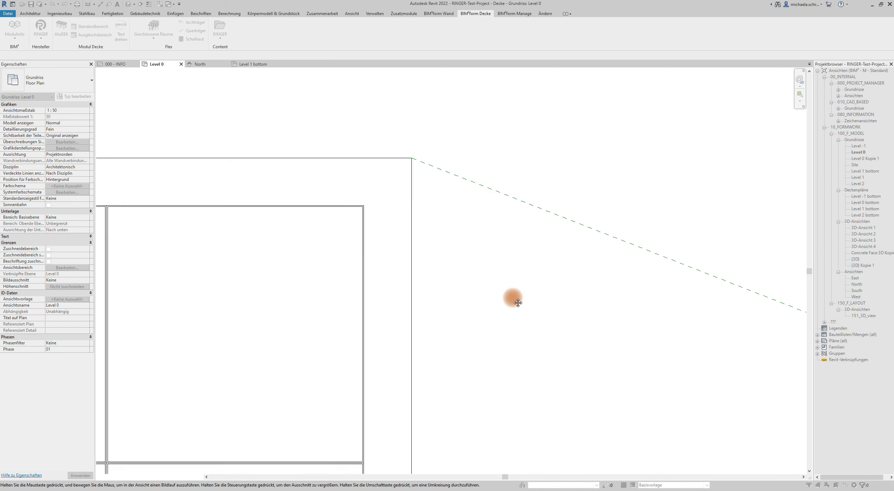
{"action": "scroll", "coordinate": [744, 380], "scroll_direction": "up", "scroll_amount": 3}
{"action": "scroll", "coordinate": [572, 349], "scroll_direction": "up", "scroll_amount": 3}
{"action": "left_click", "coordinate": [567, 331]}
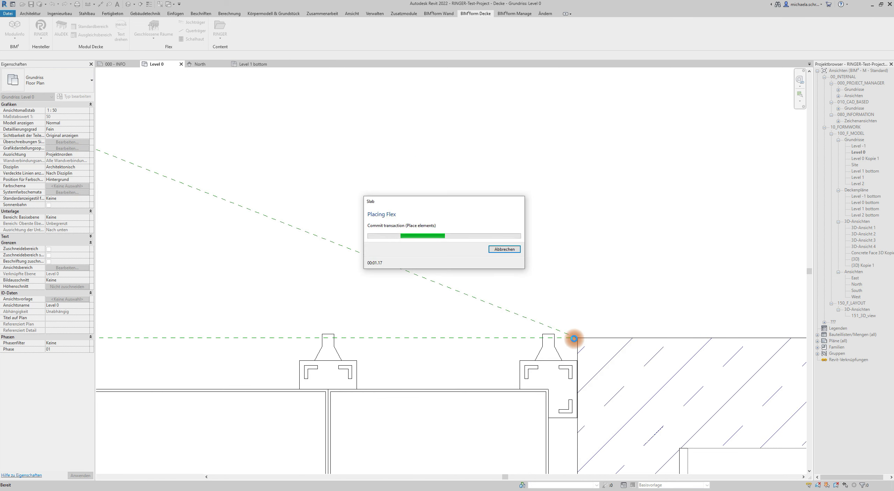
{"action": "scroll", "coordinate": [574, 338], "scroll_direction": "up", "scroll_amount": 1}
{"action": "scroll", "coordinate": [574, 338], "scroll_direction": "down", "scroll_amount": 7}
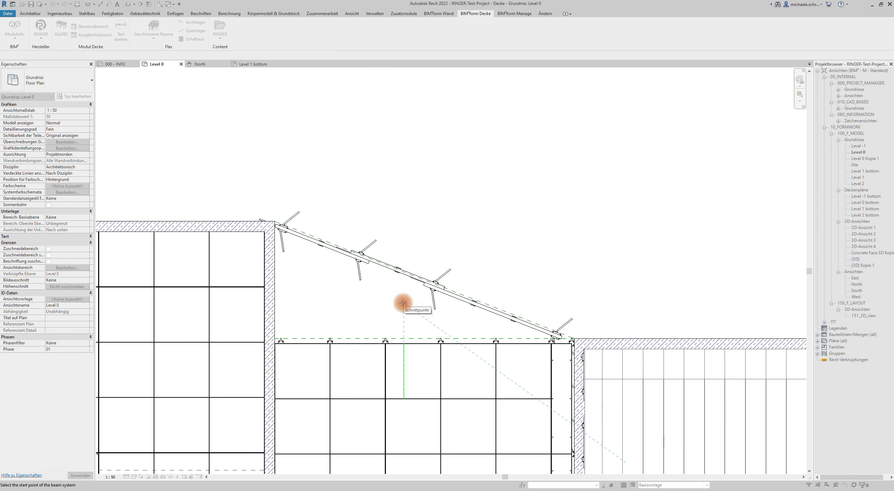
Configure another Jochträger line between Level 0 and Oberkante Jochträger, prioritising few beams and using an end offset of -0,8 m
{"action": "left_click", "coordinate": [202, 25]}
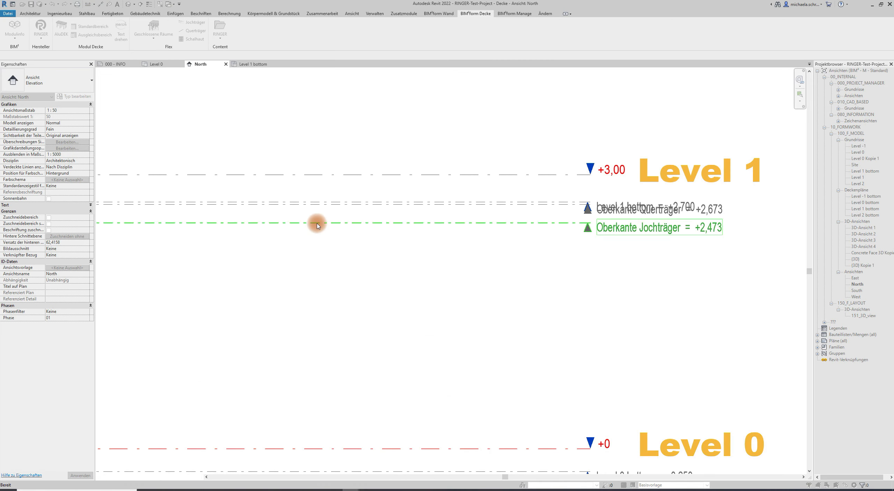
{"action": "left_click", "coordinate": [314, 221]}
{"action": "left_click", "coordinate": [475, 229]}
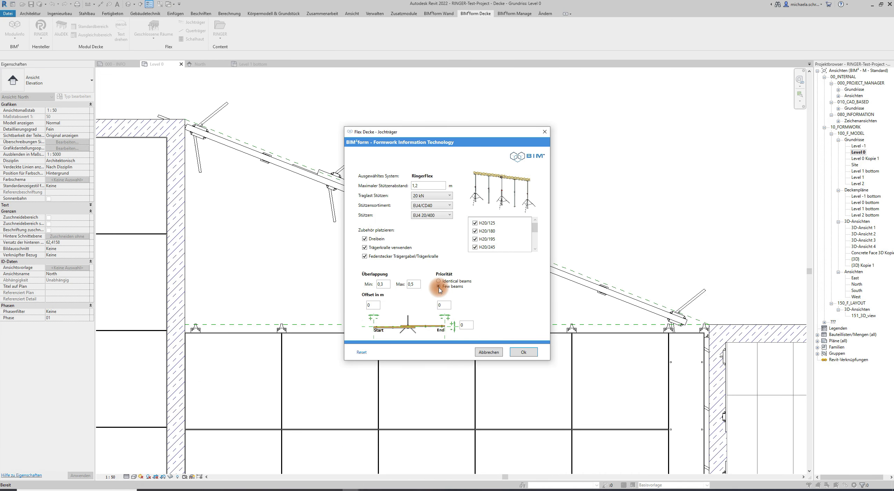
{"action": "type", "text": "-0,8"}
{"action": "left_click", "coordinate": [465, 324]}
{"action": "left_click", "coordinate": [523, 352]}
Place the second Jochträger line along the horizontal reference plane at the panel field's upper edge, from wall to wall
{"action": "left_click", "coordinate": [185, 327]}
{"action": "scroll", "coordinate": [708, 326], "scroll_direction": "up", "scroll_amount": 4}
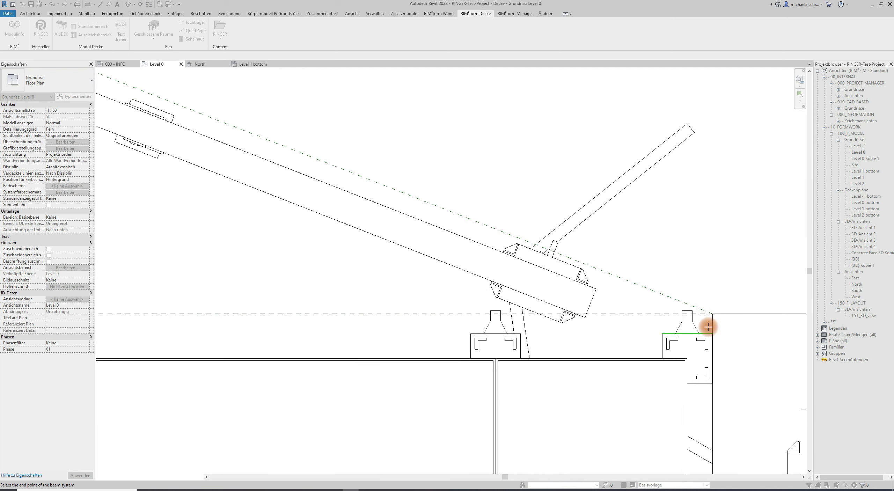
{"action": "left_click", "coordinate": [711, 306]}
{"action": "scroll", "coordinate": [712, 305], "scroll_direction": "down", "scroll_amount": 1}
{"action": "scroll", "coordinate": [711, 306], "scroll_direction": "down", "scroll_amount": 6}
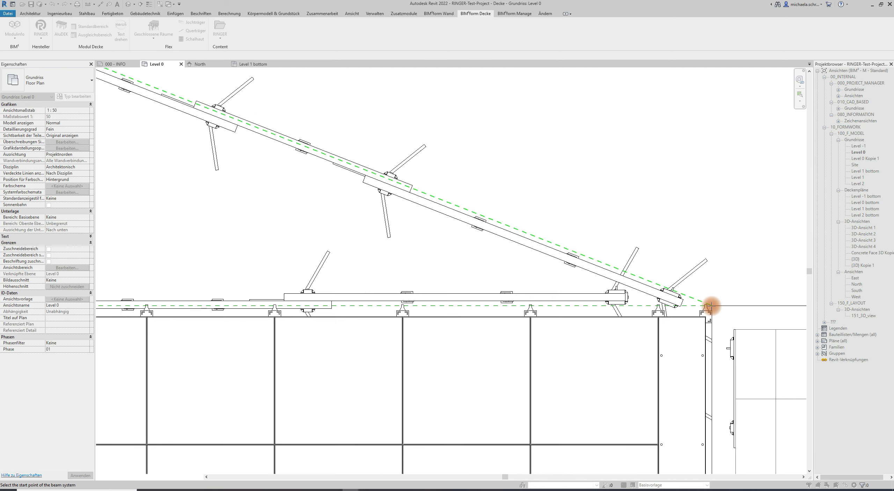
{"action": "key", "text": "Escape"}
Draw a horizontal reference plane from the wall to the slanted beam line, roughly midway up the triangular area
{"action": "left_click", "coordinate": [31, 14]}
{"action": "left_click", "coordinate": [710, 31]}
{"action": "left_click", "coordinate": [185, 224]}
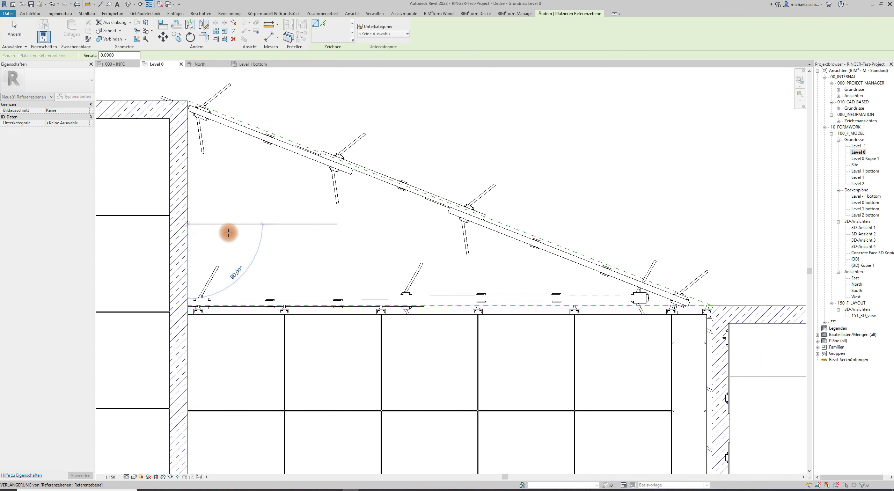
{"action": "left_click", "coordinate": [475, 224]}
{"action": "key", "text": "Escape"}
{"action": "key", "text": "Escape"}
Place a Jochträger line along the middle reference plane, using Level 0 and Oberkante Jochträger, H20/180 and H20/195 beams included, and few-beams priority
{"action": "left_click", "coordinate": [486, 14]}
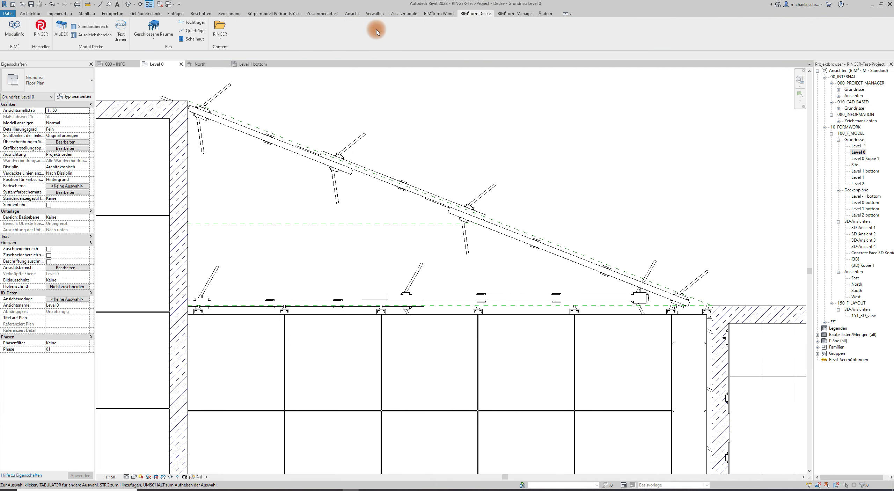
{"action": "left_click", "coordinate": [192, 23]}
{"action": "left_click", "coordinate": [251, 451]}
{"action": "left_click", "coordinate": [307, 223]}
{"action": "left_click", "coordinate": [475, 239]}
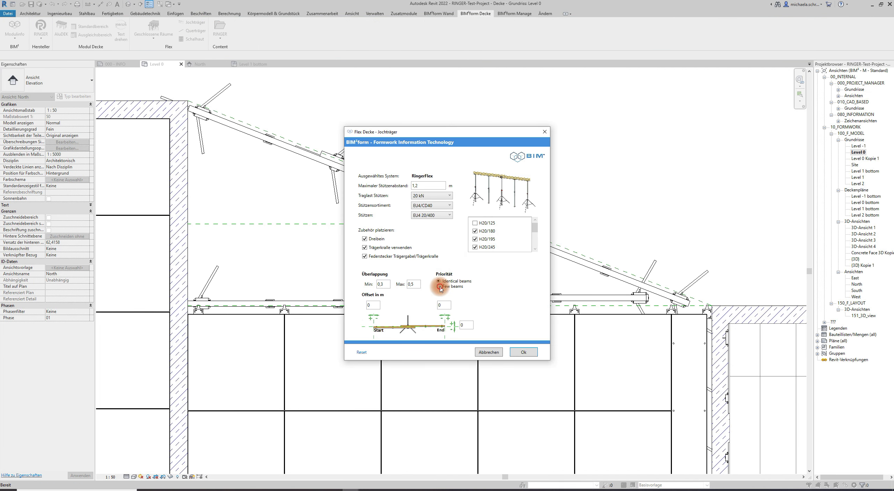
{"action": "left_click", "coordinate": [532, 355]}
{"action": "left_click", "coordinate": [191, 224]}
{"action": "left_click", "coordinate": [477, 223]}
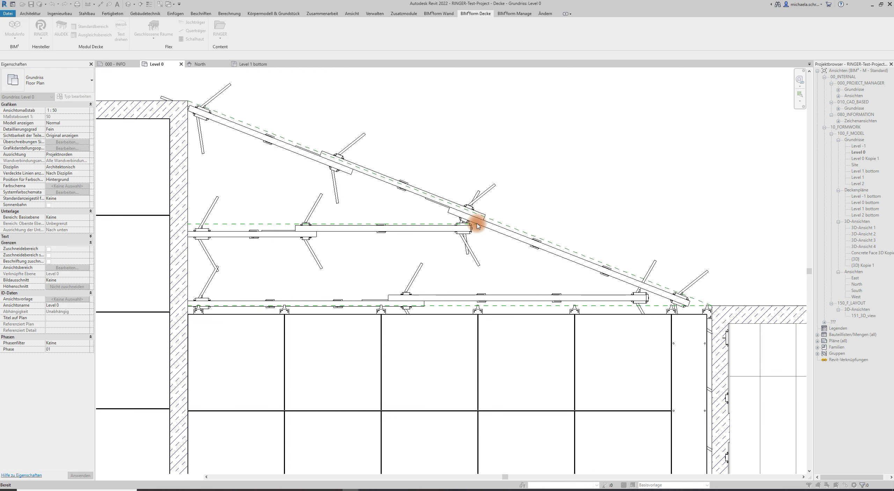
Edit the middle Jochträger group, shifting its end prop and tripod along the beam away from the slanted line, and finish the group
{"action": "left_click", "coordinate": [458, 229]}
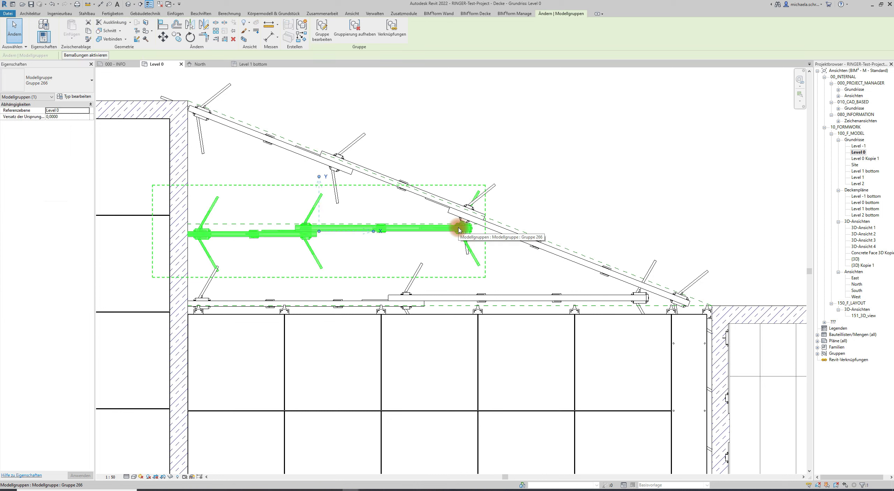
{"action": "left_click", "coordinate": [322, 30]}
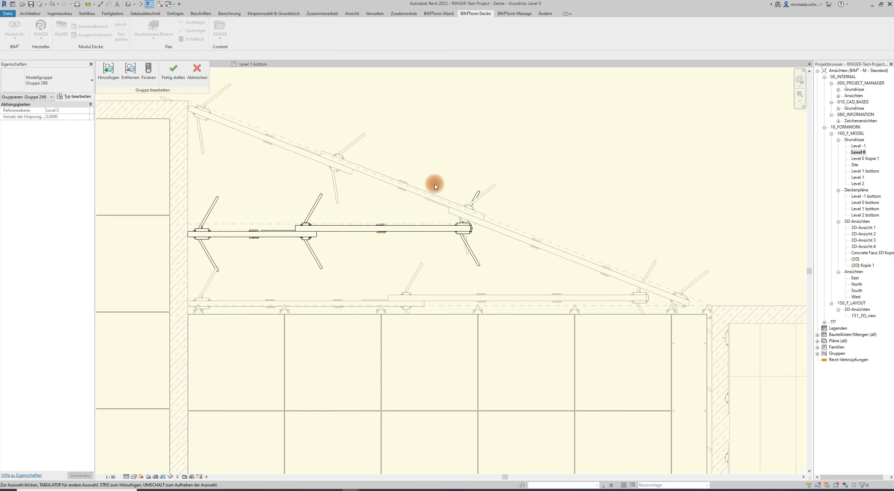
{"action": "left_click_drag", "start_coordinate": [465, 255], "coordinate": [504, 284]}
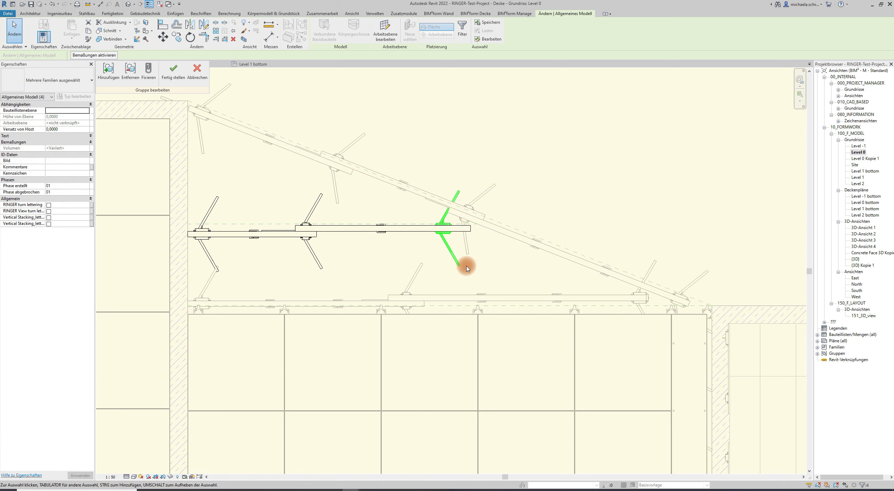
{"action": "left_click", "coordinate": [525, 262]}
{"action": "left_click", "coordinate": [174, 73]}
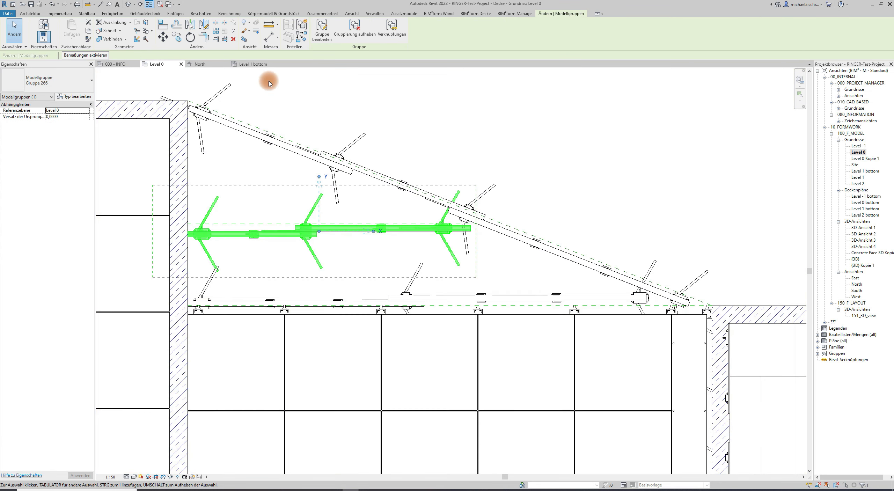
{"action": "left_click", "coordinate": [515, 134]}
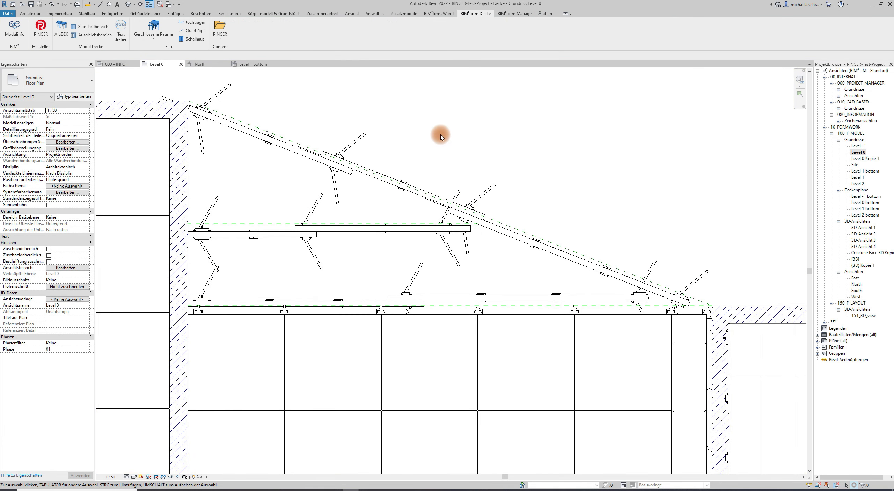
Configure a standard Querträger layout that also includes H20/180 and H20/195 beams
{"action": "left_click", "coordinate": [194, 31]}
{"action": "left_click", "coordinate": [397, 254]}
{"action": "left_click", "coordinate": [396, 262]}
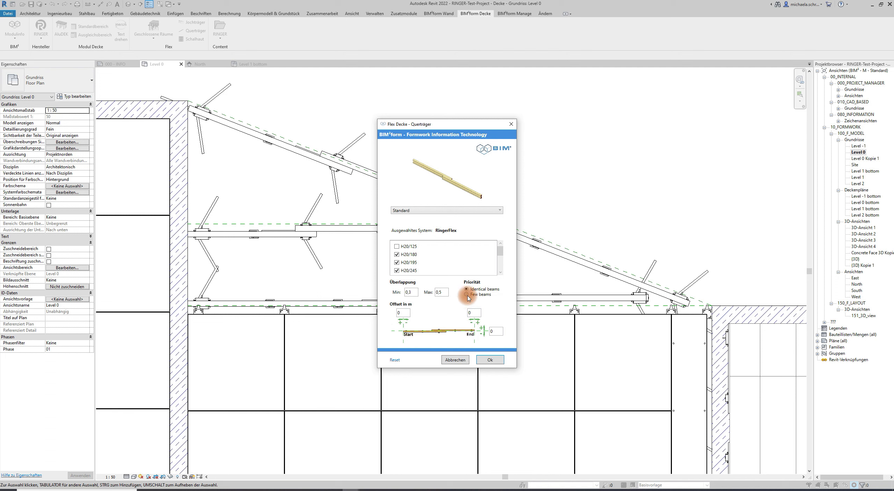
{"action": "left_click", "coordinate": [490, 359]}
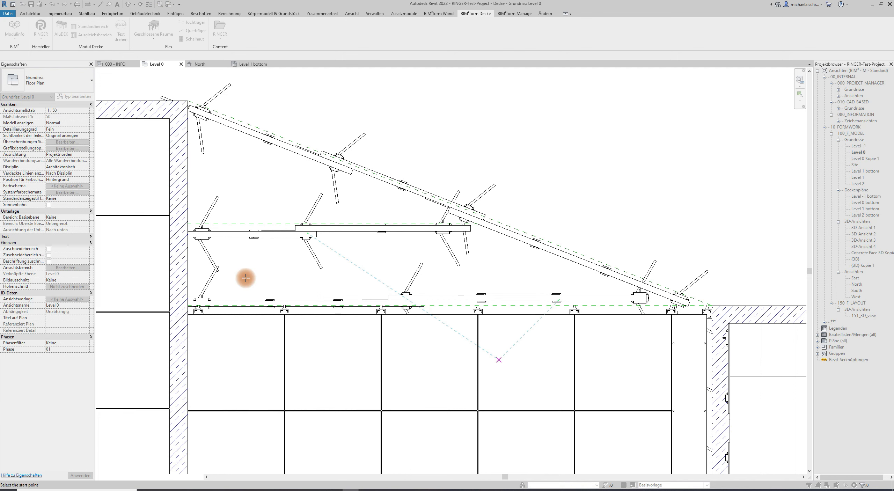
Place a Querträger along the wall face, from the panel field's corner up to the wall corner at the slanted edge
{"action": "scroll", "coordinate": [185, 312], "scroll_direction": "up", "scroll_amount": 5}
{"action": "left_click", "coordinate": [186, 312]}
{"action": "scroll", "coordinate": [186, 311], "scroll_direction": "down", "scroll_amount": 5}
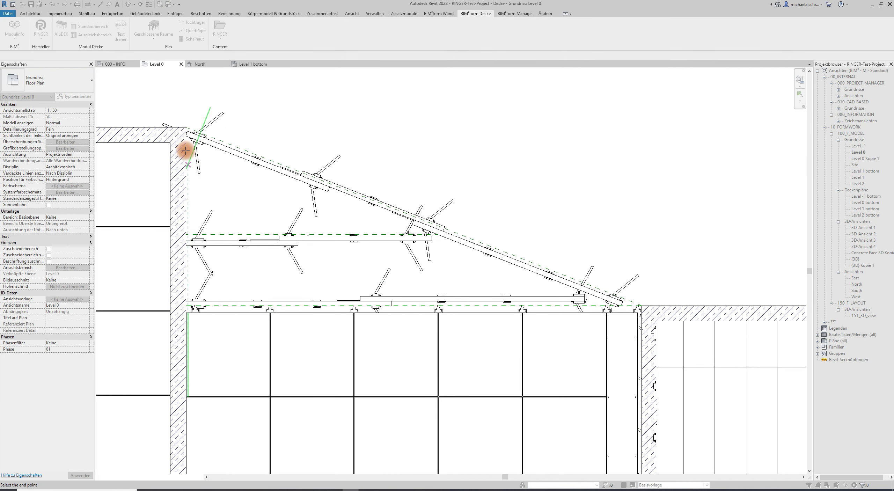
{"action": "scroll", "coordinate": [180, 121], "scroll_direction": "up", "scroll_amount": 5}
{"action": "left_click", "coordinate": [179, 119]}
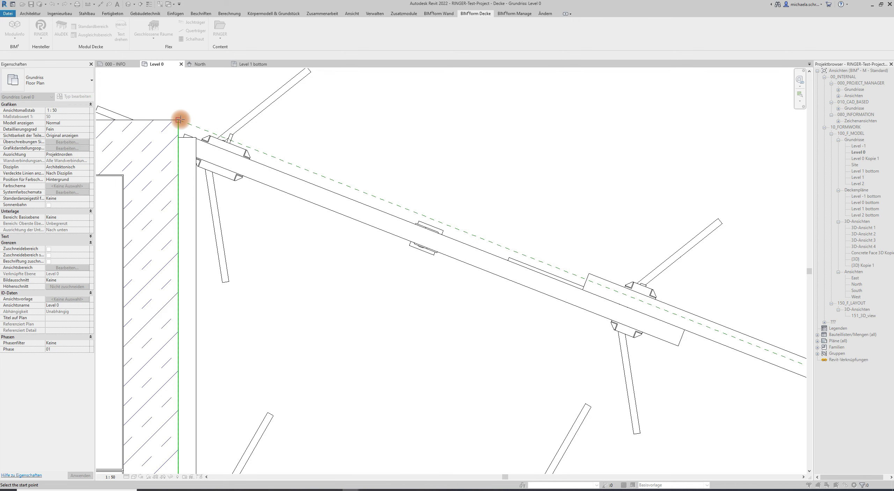
{"action": "scroll", "coordinate": [180, 119], "scroll_direction": "down", "scroll_amount": 4}
{"action": "key", "text": "Escape"}
Copy the Querträger beside the wall about 50 cm horizontally into the triangular area
{"action": "scroll", "coordinate": [245, 199], "scroll_direction": "up", "scroll_amount": 1}
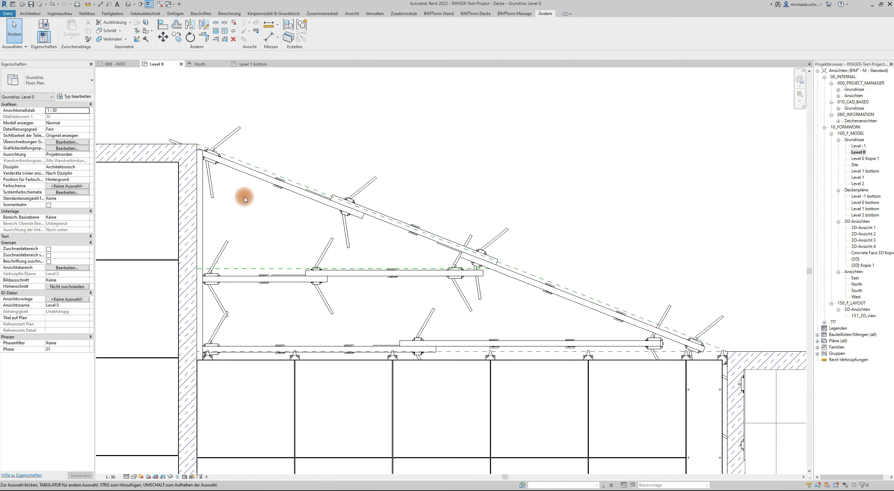
{"action": "key", "text": "c"}
{"action": "key", "text": "o"}
{"action": "left_click", "coordinate": [199, 185]}
{"action": "left_click", "coordinate": [177, 37]}
{"action": "left_click", "coordinate": [196, 200]}
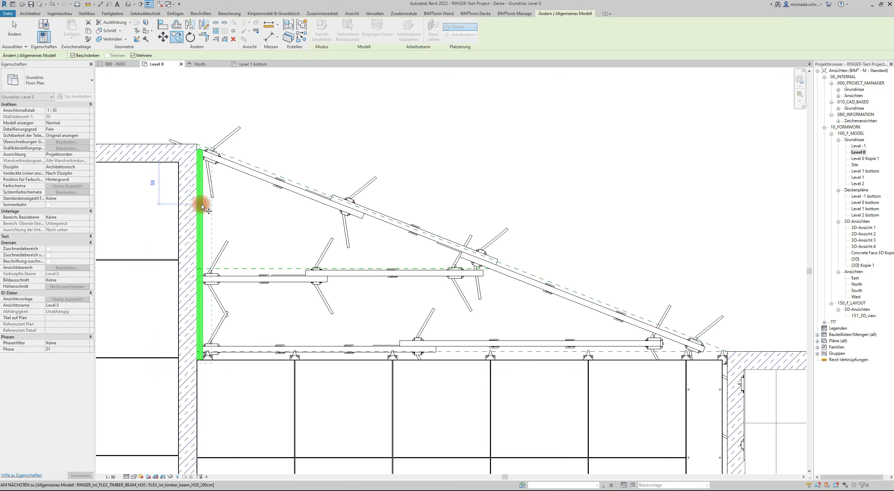
{"action": "left_click", "coordinate": [233, 206]}
{"action": "key", "text": "Escape"}
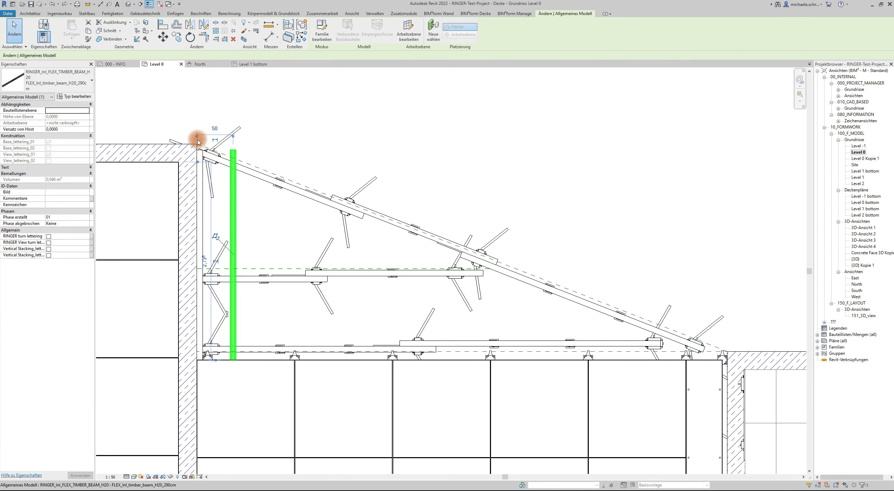
Copy the Querträger repeatedly at 50 cm spacing from the wall across the triangular area to the far end of the slanted edge
{"action": "left_click", "coordinate": [175, 39]}
{"action": "left_click", "coordinate": [234, 202]}
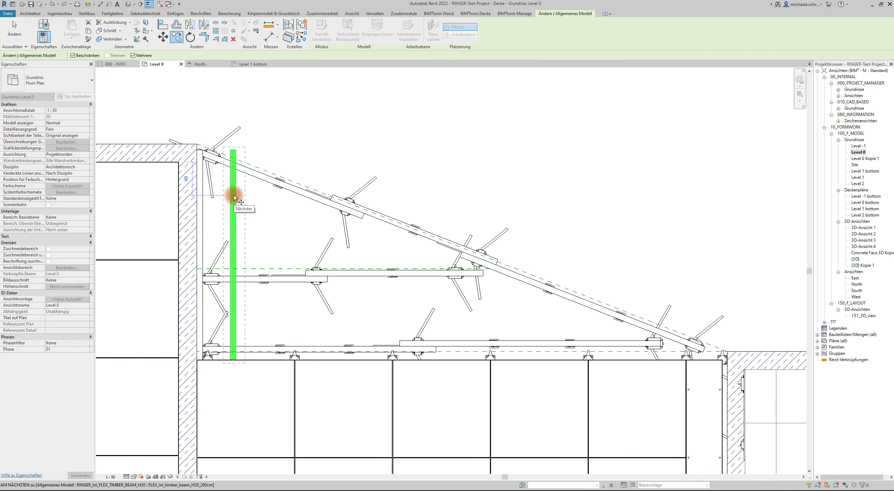
{"action": "left_click", "coordinate": [269, 163]}
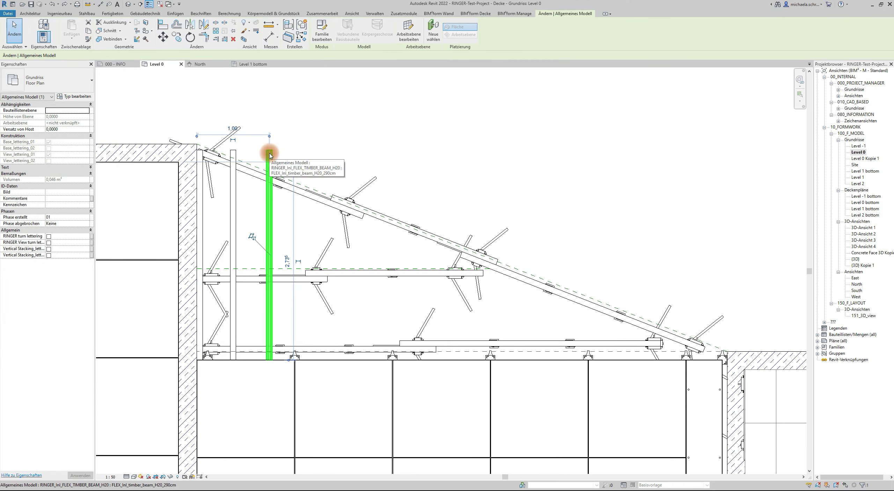
{"action": "key", "text": "c"}
{"action": "key", "text": "o"}
{"action": "left_click", "coordinate": [272, 150]}
{"action": "left_click", "coordinate": [382, 148]}
{"action": "left_click", "coordinate": [418, 142]}
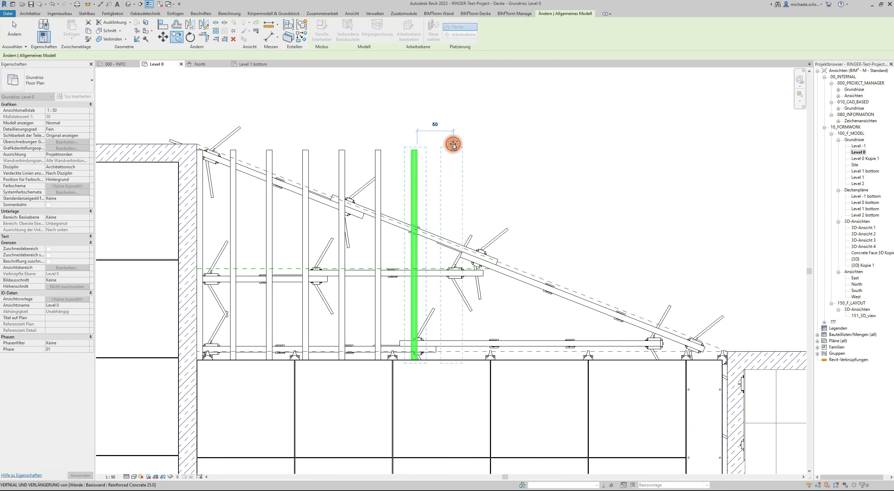
{"action": "left_click", "coordinate": [454, 140]}
{"action": "left_click", "coordinate": [490, 140]}
{"action": "left_click", "coordinate": [527, 139]}
{"action": "left_click", "coordinate": [563, 138]}
{"action": "left_click", "coordinate": [599, 137]}
{"action": "left_click", "coordinate": [630, 137]}
{"action": "left_click", "coordinate": [667, 136]}
{"action": "left_click", "coordinate": [703, 135]}
{"action": "key", "text": "Escape"}
{"action": "key", "text": "Escape"}
Change the Querträger 2.00 m from the wall to FLEX_Inl_timber_beam_H20_245cm and match the next beam away from the wall to it
{"action": "left_click", "coordinate": [343, 160]}
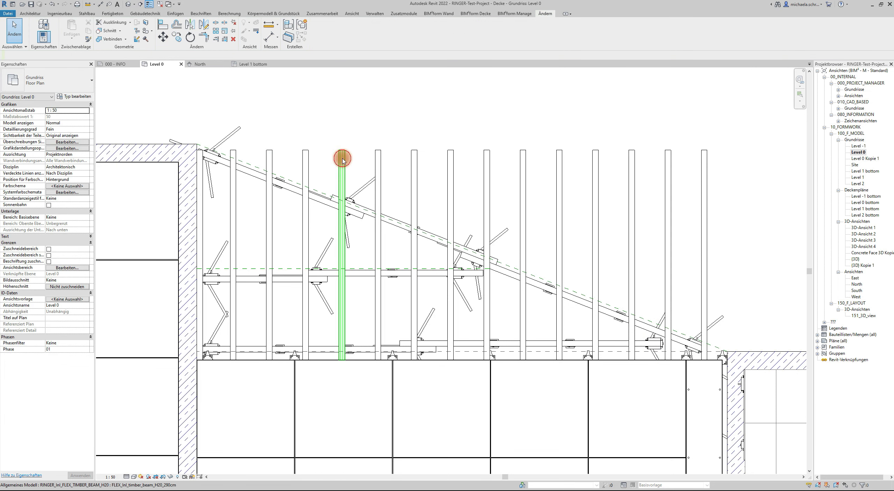
{"action": "left_click", "coordinate": [90, 81]}
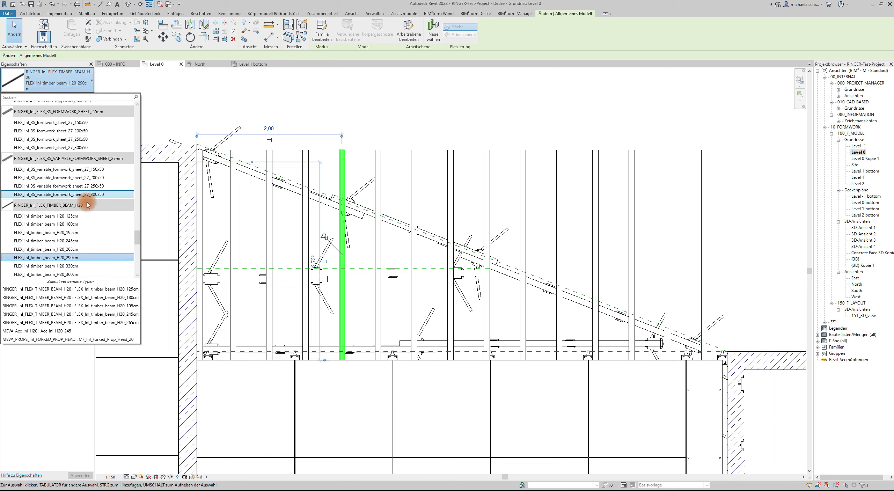
{"action": "left_click", "coordinate": [83, 240]}
{"action": "key", "text": "Escape"}
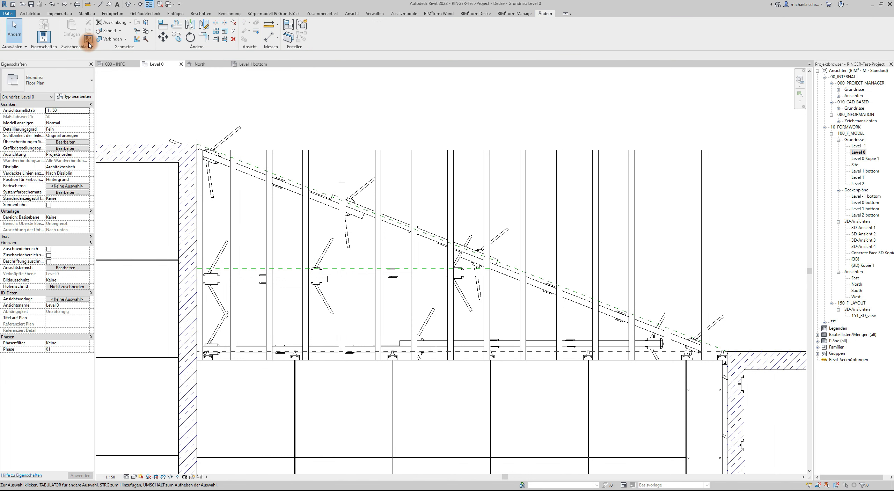
{"action": "left_click", "coordinate": [88, 40]}
{"action": "left_click", "coordinate": [342, 192]}
{"action": "left_click", "coordinate": [342, 193]}
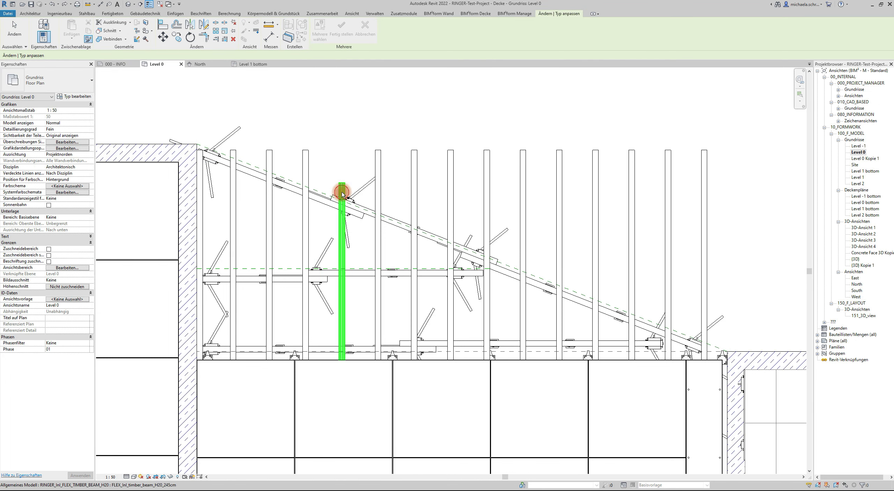
{"action": "left_click", "coordinate": [378, 196]}
{"action": "left_click", "coordinate": [427, 193]}
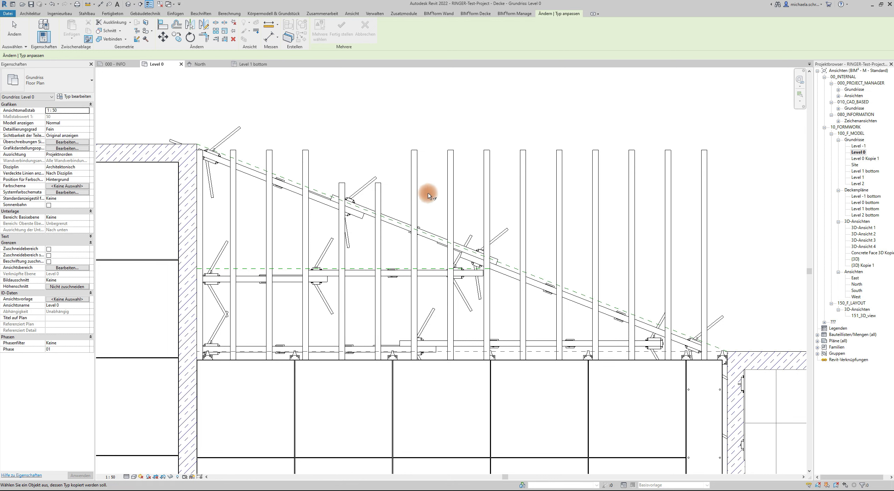
{"action": "key", "text": "Escape"}
Change the Querträger 3.00 m from the wall to FLEX_Inl_timber_beam_H20_195cm and match the next two beams to it
{"action": "left_click", "coordinate": [413, 186]}
{"action": "left_click", "coordinate": [73, 86]}
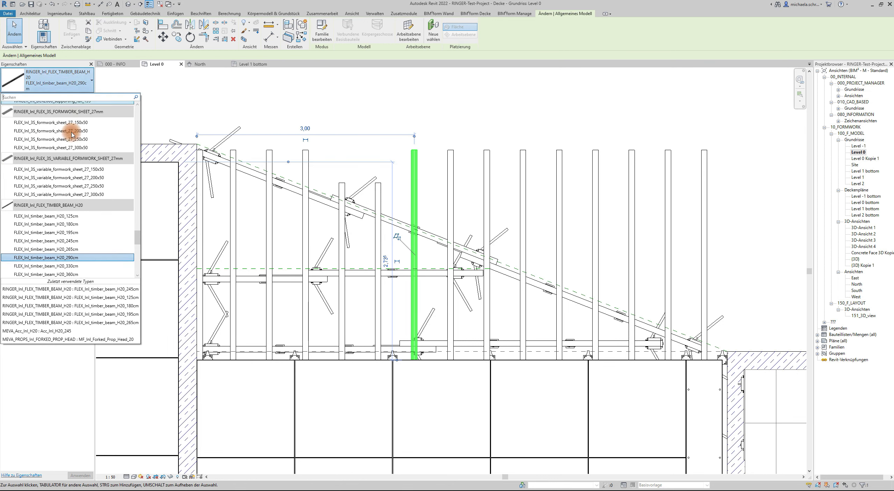
{"action": "left_click", "coordinate": [74, 232]}
{"action": "left_click", "coordinate": [400, 151]}
{"action": "left_click", "coordinate": [89, 40]}
{"action": "left_click", "coordinate": [416, 235]}
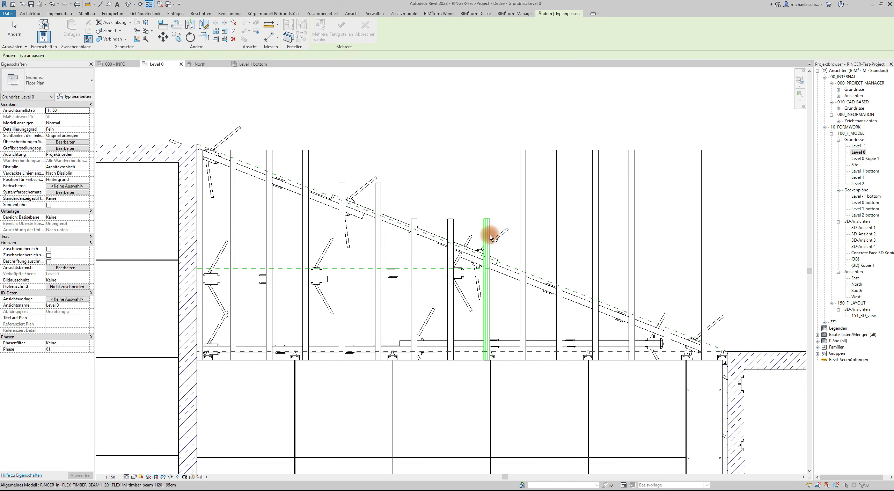
{"action": "key", "text": "Escape"}
Change the first remaining long Querträger to FLEX_Inl_timber_beam_H20_125cm and match the five beams beyond it to that type
{"action": "left_click", "coordinate": [523, 226]}
{"action": "left_click", "coordinate": [73, 85]}
{"action": "left_click", "coordinate": [56, 126]}
{"action": "key", "text": "Escape"}
{"action": "left_click", "coordinate": [88, 39]}
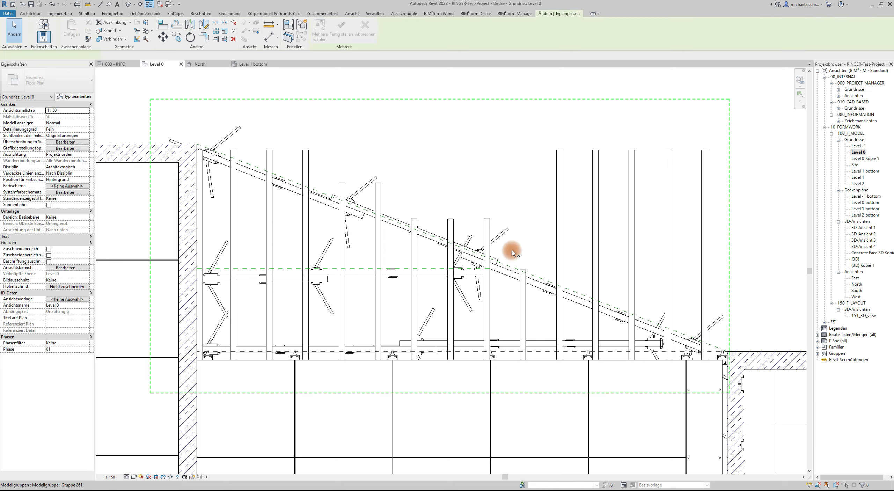
{"action": "left_click", "coordinate": [522, 279]}
{"action": "left_click", "coordinate": [560, 258]}
{"action": "left_click", "coordinate": [595, 264]}
{"action": "left_click", "coordinate": [631, 268]}
{"action": "left_click", "coordinate": [667, 270]}
{"action": "left_click", "coordinate": [702, 270]}
{"action": "key", "text": "Escape"}
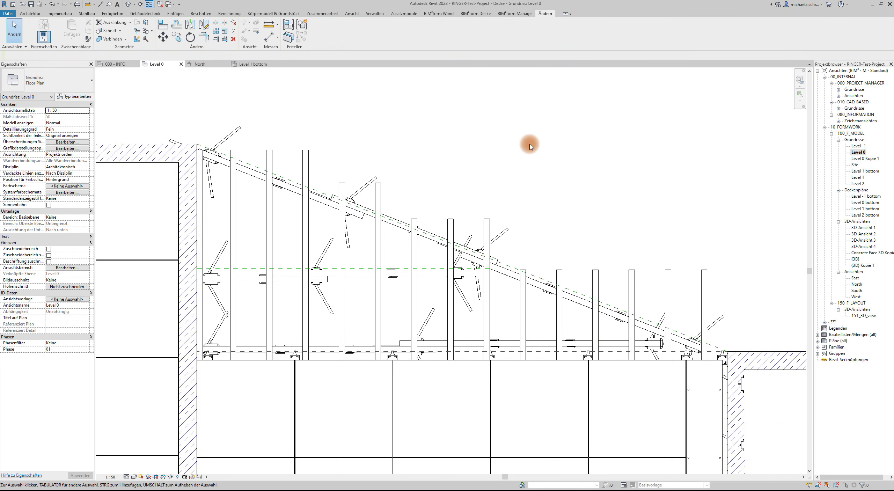
Select all copied Querträger in the triangular area, leaving out the one at the wall, and create parts from them
{"action": "left_click", "coordinate": [233, 154]}
{"action": "left_click", "coordinate": [306, 156], "text": "ctrl"}
{"action": "left_click", "coordinate": [342, 190], "text": "ctrl"}
{"action": "left_click", "coordinate": [377, 192], "text": "ctrl"}
{"action": "left_click", "coordinate": [414, 229], "text": "ctrl"}
{"action": "left_click", "coordinate": [450, 235], "text": "ctrl"}
{"action": "left_click", "coordinate": [487, 236], "text": "ctrl"}
{"action": "left_click", "coordinate": [523, 287], "text": "ctrl"}
{"action": "left_click", "coordinate": [522, 287], "text": "ctrl"}
{"action": "left_click", "coordinate": [559, 295], "text": "ctrl"}
{"action": "left_click", "coordinate": [595, 296], "text": "ctrl"}
{"action": "left_click", "coordinate": [631, 300], "text": "ctrl"}
{"action": "left_click", "coordinate": [664, 307], "text": "ctrl"}
{"action": "left_click", "coordinate": [704, 306], "text": "ctrl"}
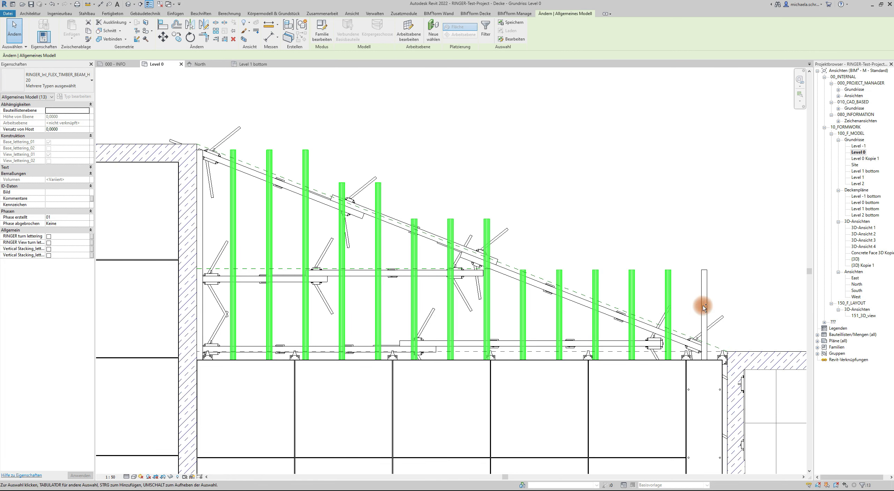
{"action": "left_click", "coordinate": [291, 43]}
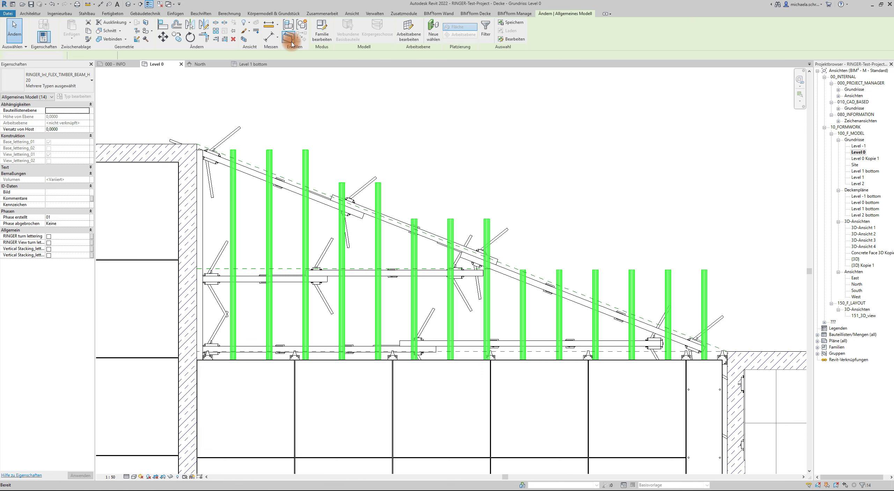
Divide the Querträger parts with a closed triangular sketch along the slanted line, the wall face and the reference line beside the panel field
{"action": "left_click", "coordinate": [440, 36]}
{"action": "left_click", "coordinate": [347, 39]}
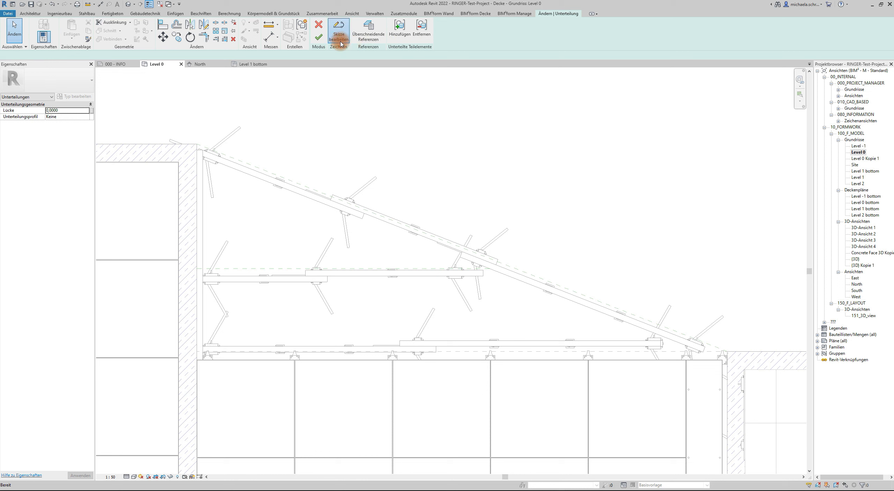
{"action": "left_click", "coordinate": [313, 186]}
{"action": "left_click", "coordinate": [313, 189]}
{"action": "left_click", "coordinate": [198, 179]}
{"action": "left_click_drag", "start_coordinate": [197, 150], "coordinate": [197, 144]}
{"action": "left_click_drag", "start_coordinate": [197, 360], "coordinate": [197, 351]}
{"action": "left_click", "coordinate": [527, 352]}
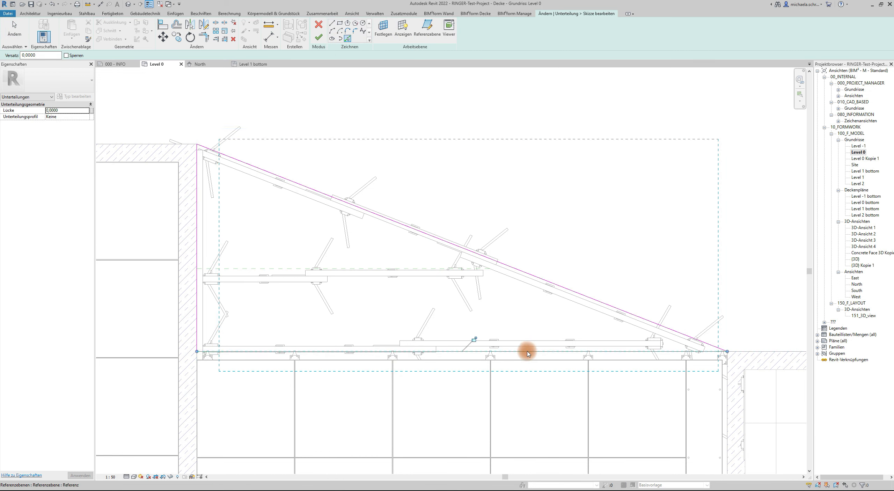
{"action": "left_click", "coordinate": [322, 42]}
{"action": "left_click", "coordinate": [282, 76]}
In the 3D view, select the Querträger parts projecting beyond the slanted edge and exclude them
{"action": "left_click", "coordinate": [293, 64]}
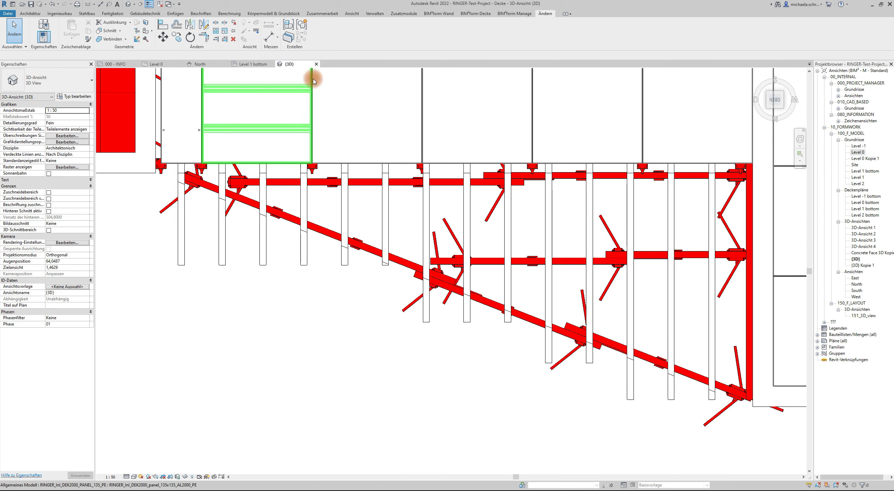
{"action": "left_click", "coordinate": [87, 131]}
{"action": "left_click", "coordinate": [87, 129]}
{"action": "left_click", "coordinate": [183, 263], "text": "ctrl"}
{"action": "left_click", "coordinate": [224, 256], "text": "ctrl"}
{"action": "left_click", "coordinate": [263, 260], "text": "ctrl"}
{"action": "left_click", "coordinate": [302, 262], "text": "ctrl"}
{"action": "left_click", "coordinate": [345, 265], "text": "ctrl"}
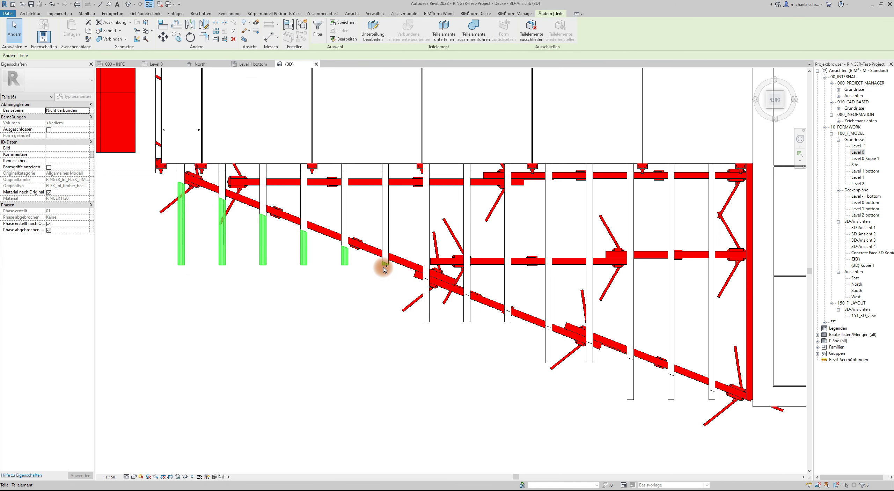
{"action": "left_click", "coordinate": [426, 310], "text": "ctrl"}
{"action": "left_click", "coordinate": [466, 313], "text": "ctrl"}
{"action": "left_click", "coordinate": [508, 318], "text": "ctrl"}
{"action": "left_click", "coordinate": [549, 353], "text": "ctrl"}
{"action": "left_click", "coordinate": [589, 358], "text": "ctrl"}
{"action": "left_click", "coordinate": [630, 389], "text": "ctrl"}
{"action": "left_click", "coordinate": [670, 391], "text": "ctrl"}
{"action": "left_click", "coordinate": [712, 397], "text": "ctrl"}
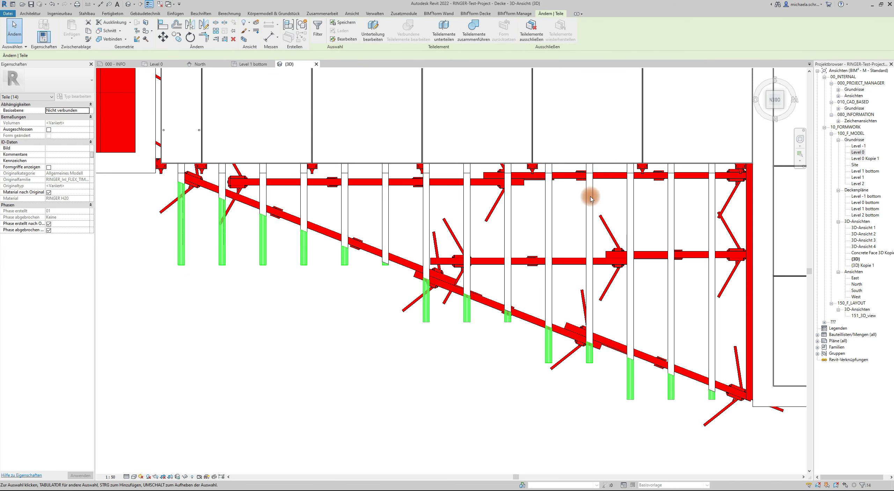
{"action": "left_click", "coordinate": [530, 35]}
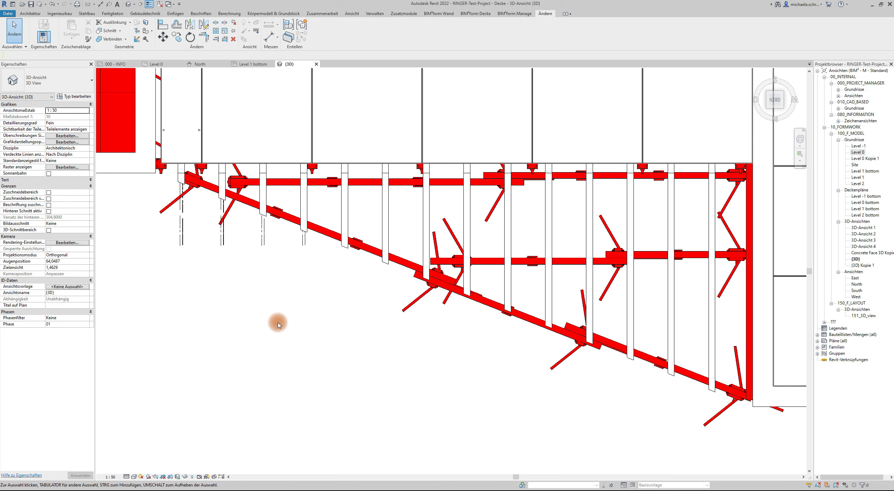
Generate the Schalhaut at Level 1 bottom over the triangular area, picking its two corners at the wall and the slanted edge's far end
{"action": "left_click", "coordinate": [164, 65]}
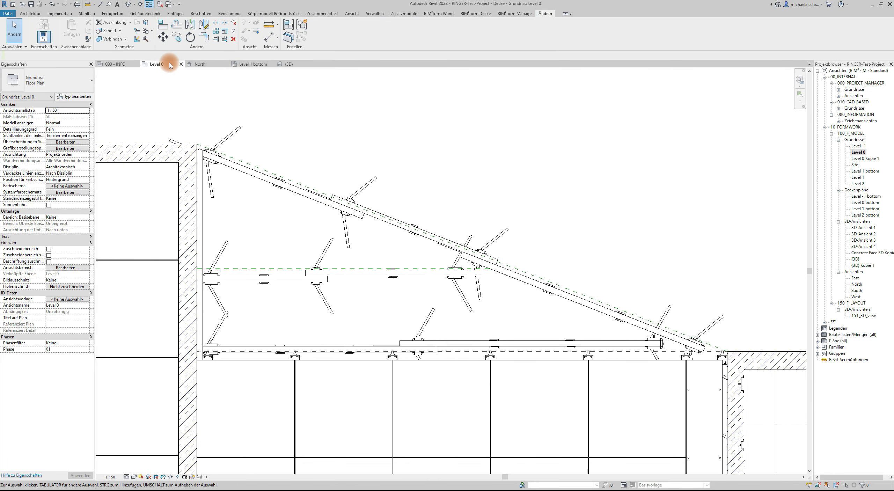
{"action": "left_click", "coordinate": [258, 65]}
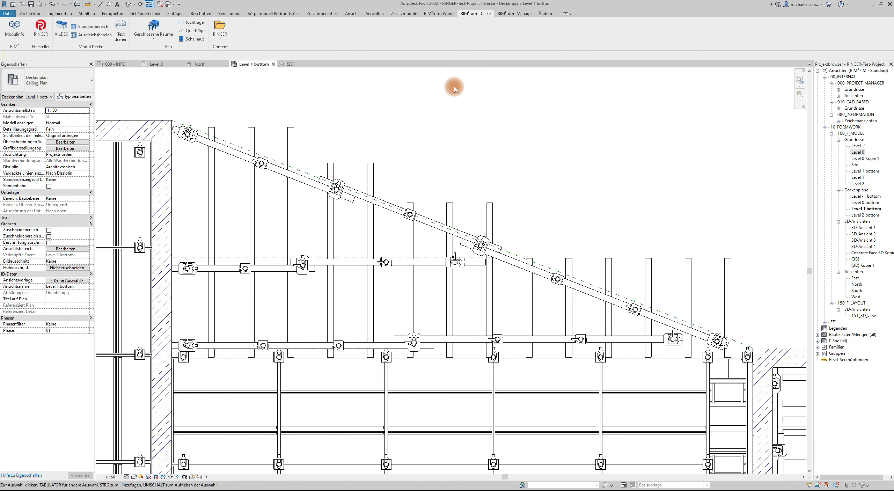
{"action": "left_click", "coordinate": [203, 41]}
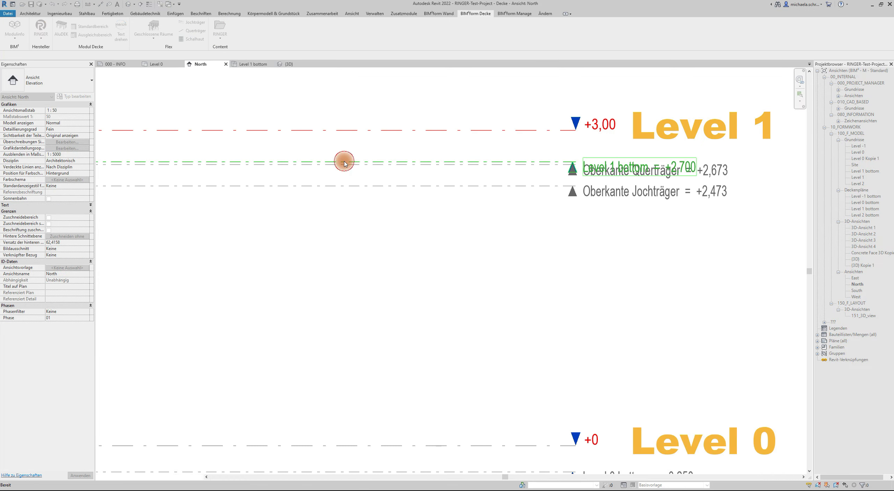
{"action": "left_click", "coordinate": [344, 162]}
{"action": "scroll", "coordinate": [171, 347], "scroll_direction": "up", "scroll_amount": 3}
{"action": "left_click", "coordinate": [172, 347]}
{"action": "scroll", "coordinate": [171, 347], "scroll_direction": "down", "scroll_amount": 4}
{"action": "scroll", "coordinate": [170, 151], "scroll_direction": "up", "scroll_amount": 6}
{"action": "left_click", "coordinate": [178, 142]}
{"action": "scroll", "coordinate": [559, 315], "scroll_direction": "down", "scroll_amount": 5}
{"action": "middle_click_drag", "start_coordinate": [669, 358], "coordinate": [271, 213]}
{"action": "scroll", "coordinate": [677, 366], "scroll_direction": "up", "scroll_amount": 1}
{"action": "scroll", "coordinate": [734, 387], "scroll_direction": "up", "scroll_amount": 1}
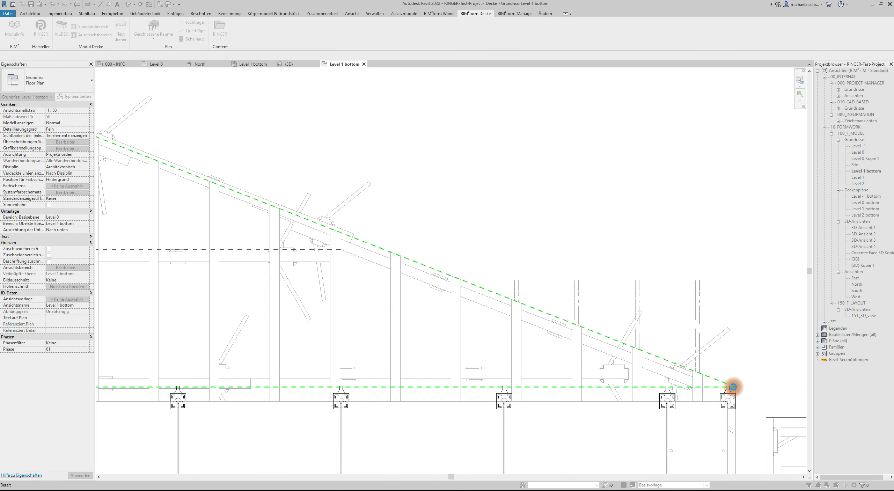
{"action": "left_click", "coordinate": [485, 225]}
{"action": "left_click", "coordinate": [486, 225]}
{"action": "left_click", "coordinate": [492, 319]}
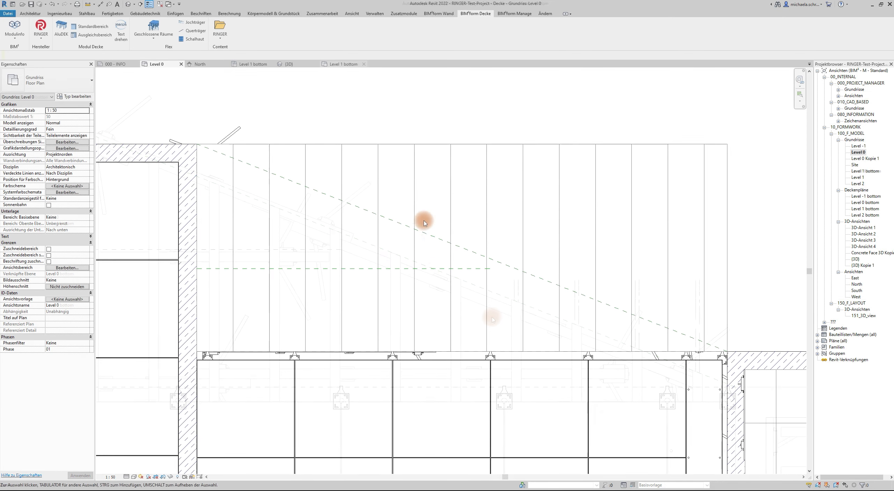
Ungroup the new Schalhaut group in the Level 1 bottom floor plan
{"action": "left_click", "coordinate": [301, 66]}
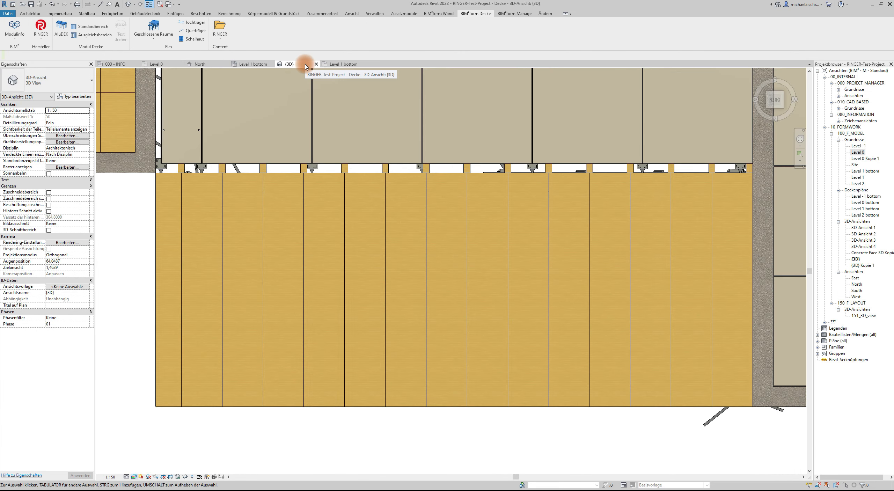
{"action": "left_click", "coordinate": [258, 64]}
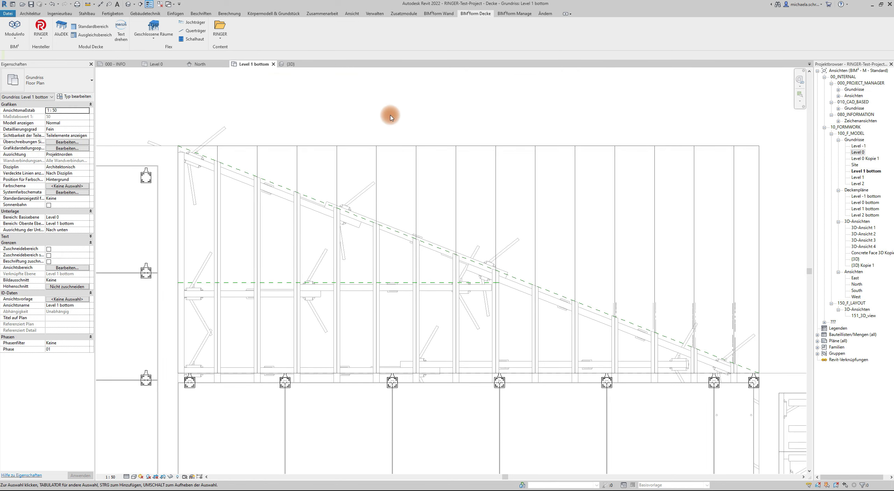
{"action": "left_click", "coordinate": [286, 151]}
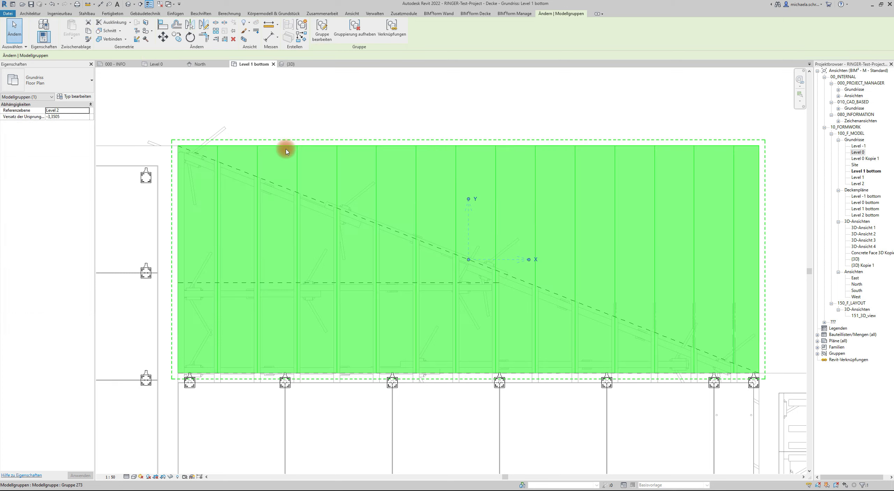
{"action": "left_click", "coordinate": [458, 95]}
Select all the Schalhaut sheets covering the triangular area and create parts from them
{"action": "left_click", "coordinate": [731, 171]}
{"action": "left_click", "coordinate": [716, 148], "text": "ctrl"}
{"action": "left_click", "coordinate": [673, 148], "text": "ctrl"}
{"action": "left_click", "coordinate": [636, 148], "text": "ctrl"}
{"action": "left_click", "coordinate": [595, 147], "text": "ctrl"}
{"action": "left_click", "coordinate": [557, 148], "text": "ctrl"}
{"action": "left_click", "coordinate": [520, 148], "text": "ctrl"}
{"action": "left_click", "coordinate": [476, 147], "text": "ctrl"}
{"action": "left_click", "coordinate": [436, 147], "text": "ctrl"}
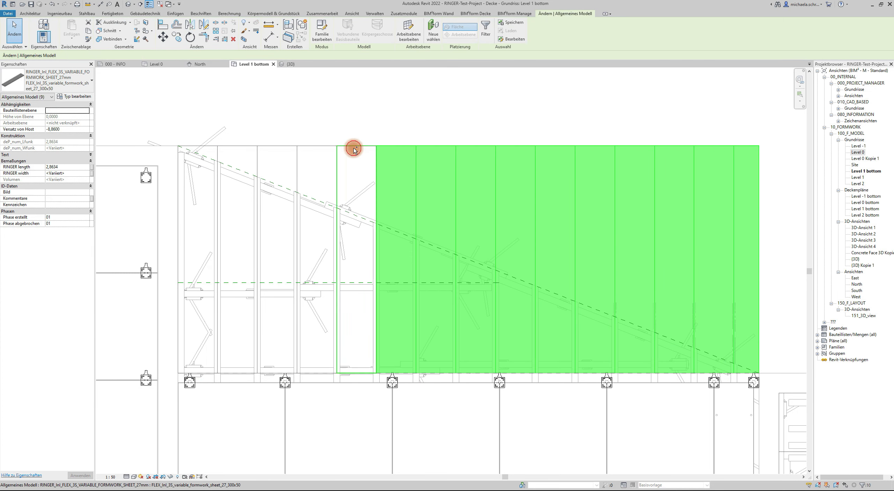
{"action": "left_click", "coordinate": [353, 147], "text": "ctrl"}
{"action": "left_click", "coordinate": [316, 147], "text": "ctrl"}
{"action": "left_click", "coordinate": [235, 147], "text": "ctrl"}
{"action": "left_click", "coordinate": [199, 148], "text": "ctrl"}
{"action": "left_click", "coordinate": [289, 39]}
Divide the Schalhaut parts with a triangular sketch along the slanted line, the wall edge and the reference line beside the panel field
{"action": "left_click", "coordinate": [451, 36]}
{"action": "left_click", "coordinate": [367, 30]}
{"action": "left_click", "coordinate": [347, 40]}
{"action": "left_click", "coordinate": [243, 172]}
{"action": "left_click", "coordinate": [178, 184]}
{"action": "left_click", "coordinate": [373, 374]}
{"action": "left_click", "coordinate": [319, 37]}
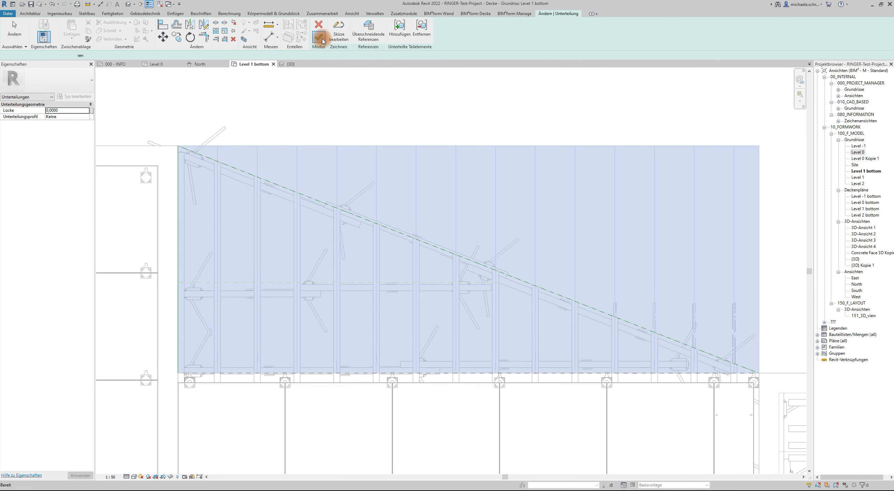
{"action": "left_click", "coordinate": [319, 37]}
In the 3D view, exclude the Schalhaut parts beyond the slanted edge and switch the visual style to show coloured material surfaces
{"action": "left_click", "coordinate": [291, 64]}
{"action": "left_click", "coordinate": [169, 324]}
{"action": "left_click", "coordinate": [202, 329], "text": "ctrl"}
{"action": "left_click", "coordinate": [242, 332], "text": "ctrl"}
{"action": "left_click", "coordinate": [284, 337], "text": "ctrl"}
{"action": "left_click", "coordinate": [325, 340], "text": "ctrl"}
{"action": "left_click", "coordinate": [367, 341], "text": "ctrl"}
{"action": "left_click", "coordinate": [407, 348], "text": "ctrl"}
{"action": "left_click", "coordinate": [488, 366], "text": "ctrl"}
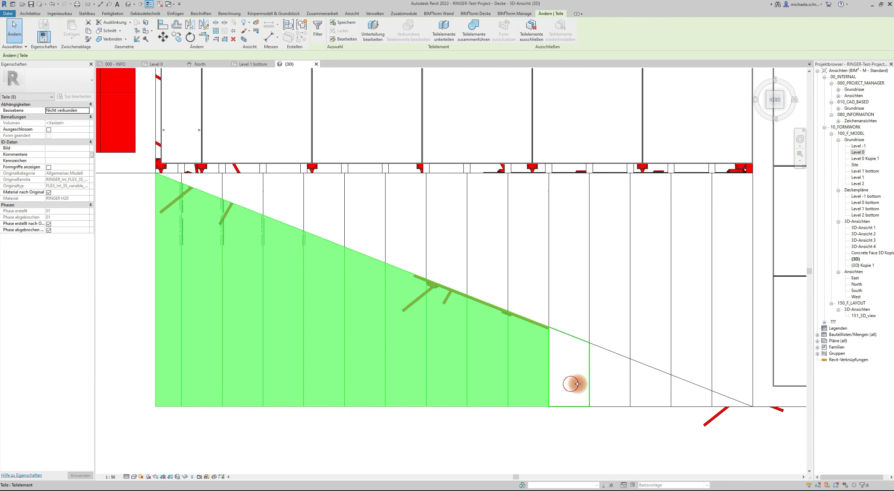
{"action": "left_click", "coordinate": [572, 385], "text": "ctrl"}
{"action": "left_click", "coordinate": [611, 390], "text": "ctrl"}
{"action": "left_click", "coordinate": [693, 398], "text": "ctrl"}
{"action": "left_click", "coordinate": [723, 402], "text": "ctrl"}
{"action": "left_click", "coordinate": [539, 39]}
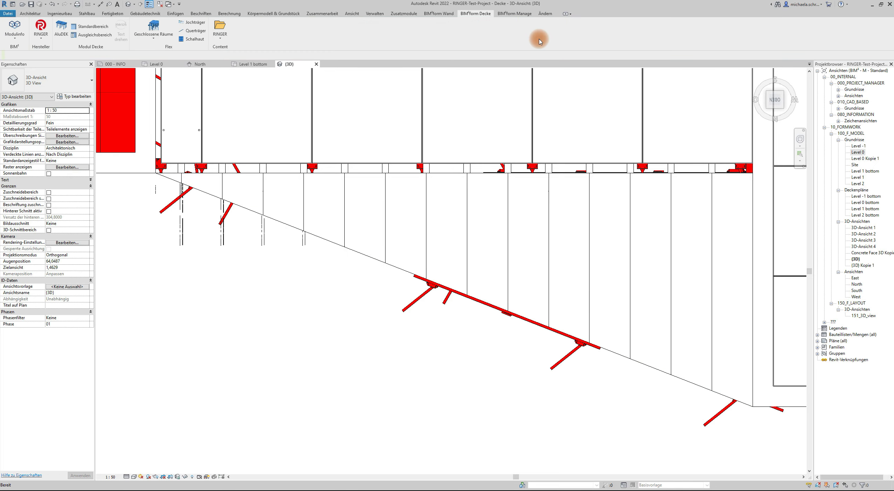
{"action": "left_click", "coordinate": [134, 476]}
{"action": "left_click", "coordinate": [148, 456]}
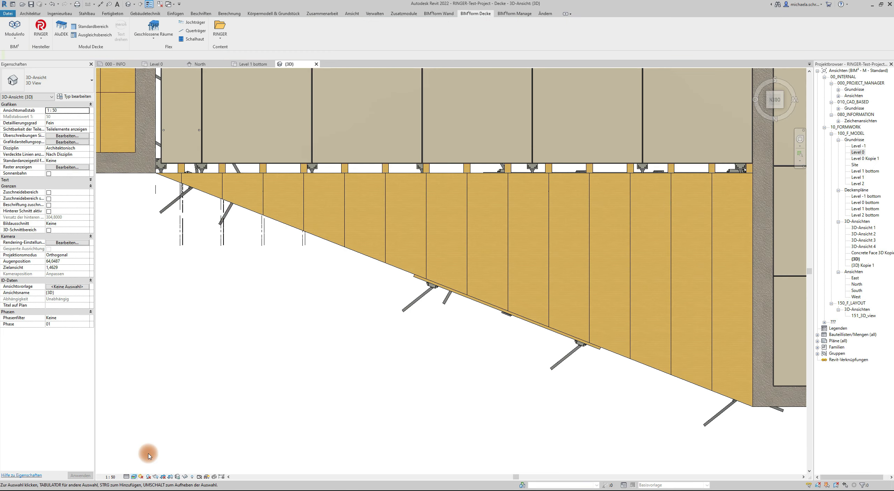